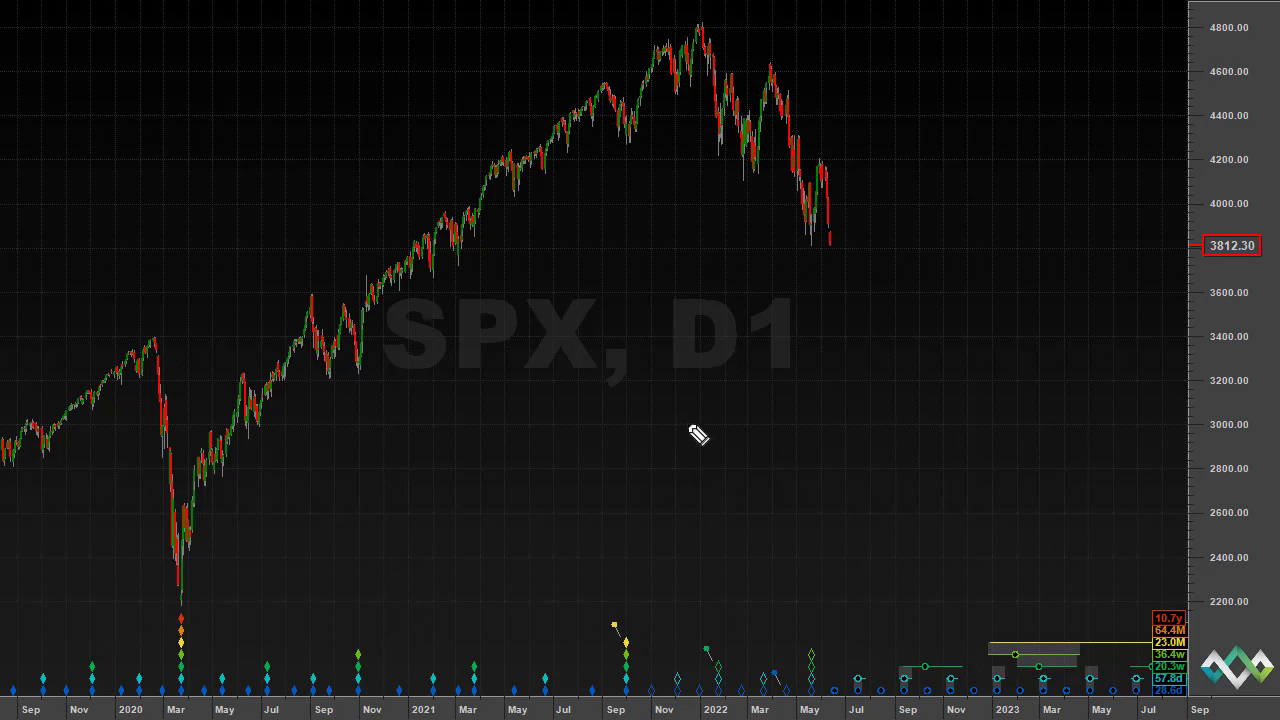
- Draw arrows at the March 2020 and October 2021 cycle markers and the April and June 2022 declines, and circle the October 2021 low
mouse_move(689, 571)
left_mouse_down()
mouse_move(635, 641)
mouse_move(676, 632)
left_mouse_up()
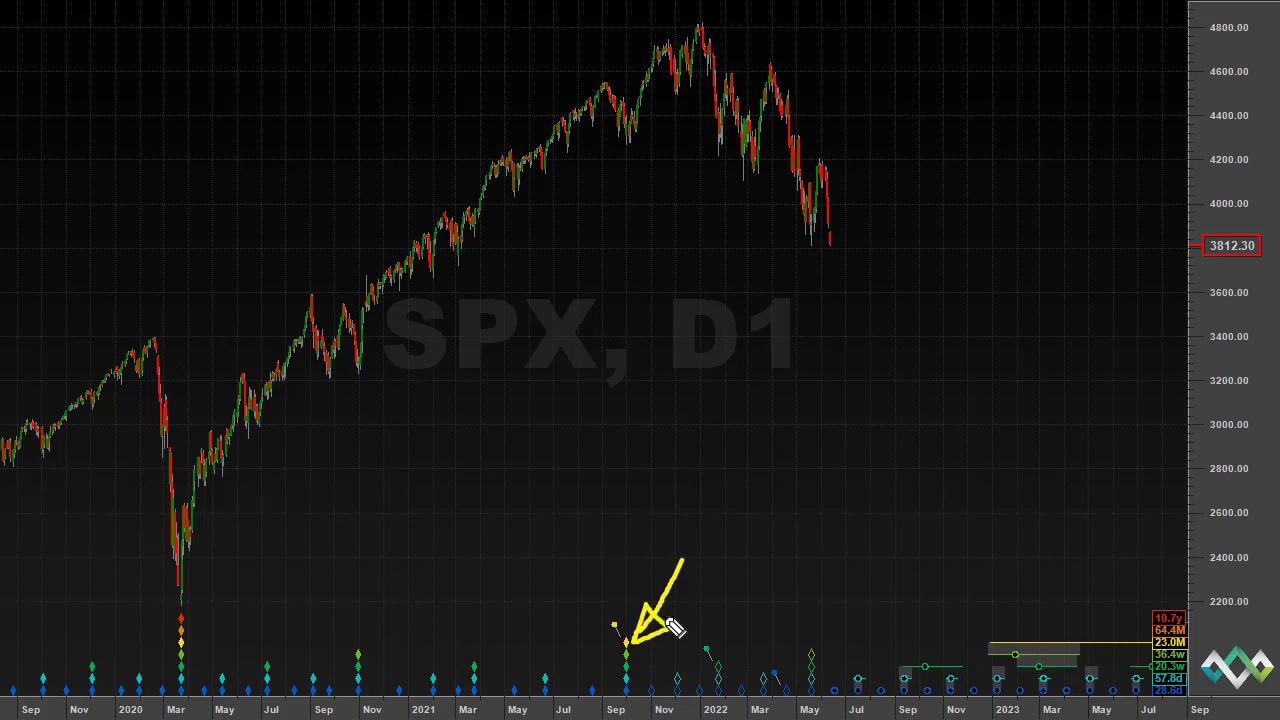
mouse_move(641, 127)
left_mouse_down()
mouse_move(634, 162)
mouse_move(643, 128)
left_mouse_up()
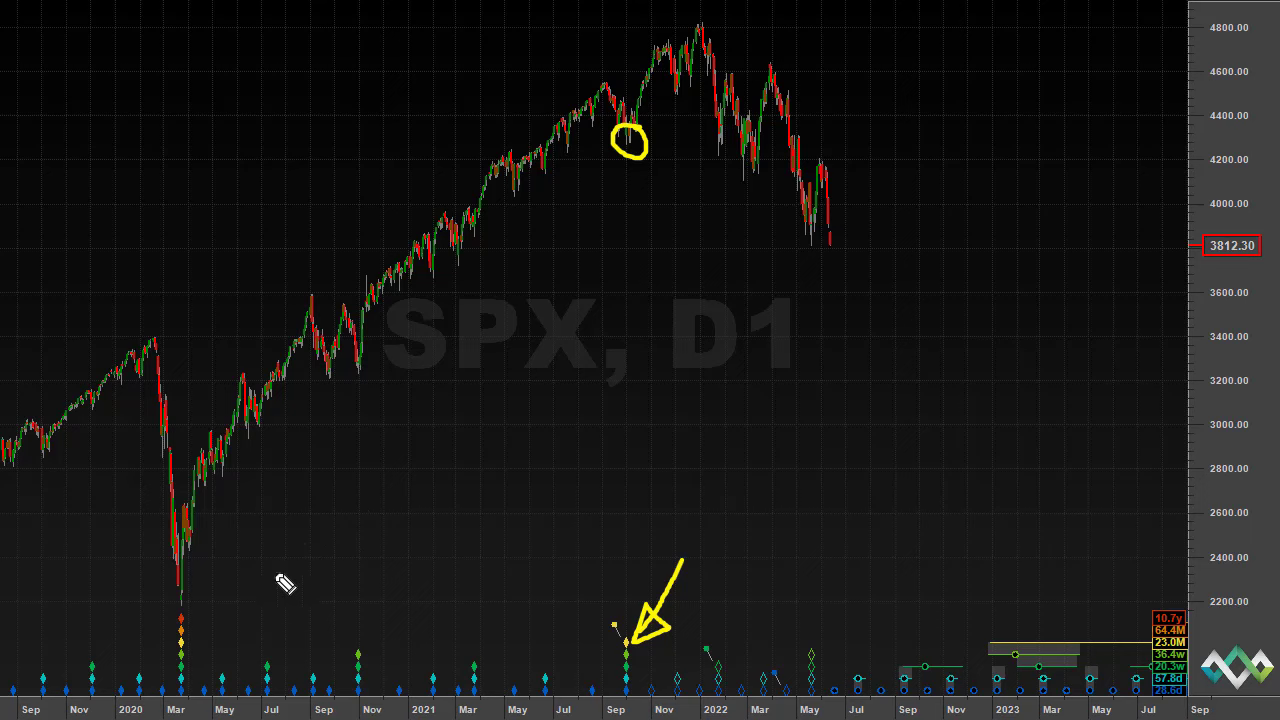
mouse_move(339, 481)
left_mouse_down()
mouse_move(289, 553)
mouse_move(218, 608)
mouse_move(229, 591)
mouse_move(224, 614)
mouse_move(236, 604)
mouse_move(228, 576)
left_mouse_up()
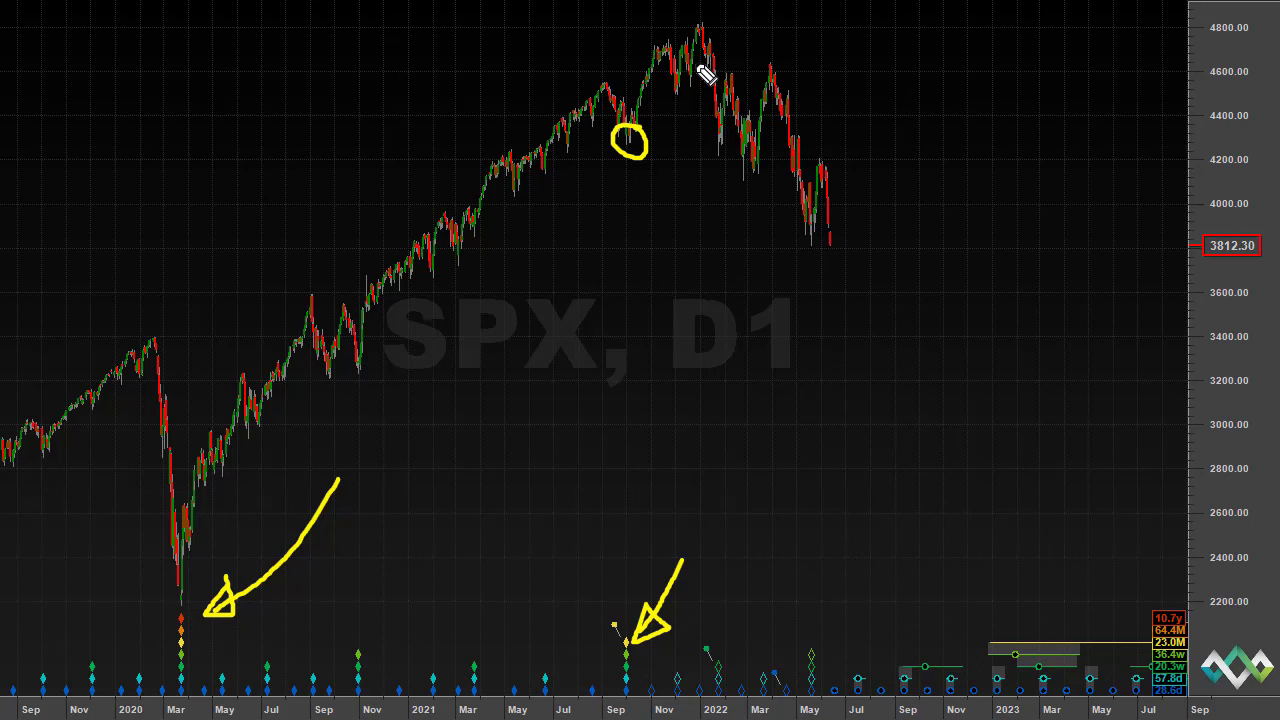
mouse_move(972, 70)
left_mouse_down()
mouse_move(904, 58)
mouse_move(817, 89)
mouse_move(831, 63)
mouse_move(840, 91)
mouse_move(838, 72)
left_mouse_up()
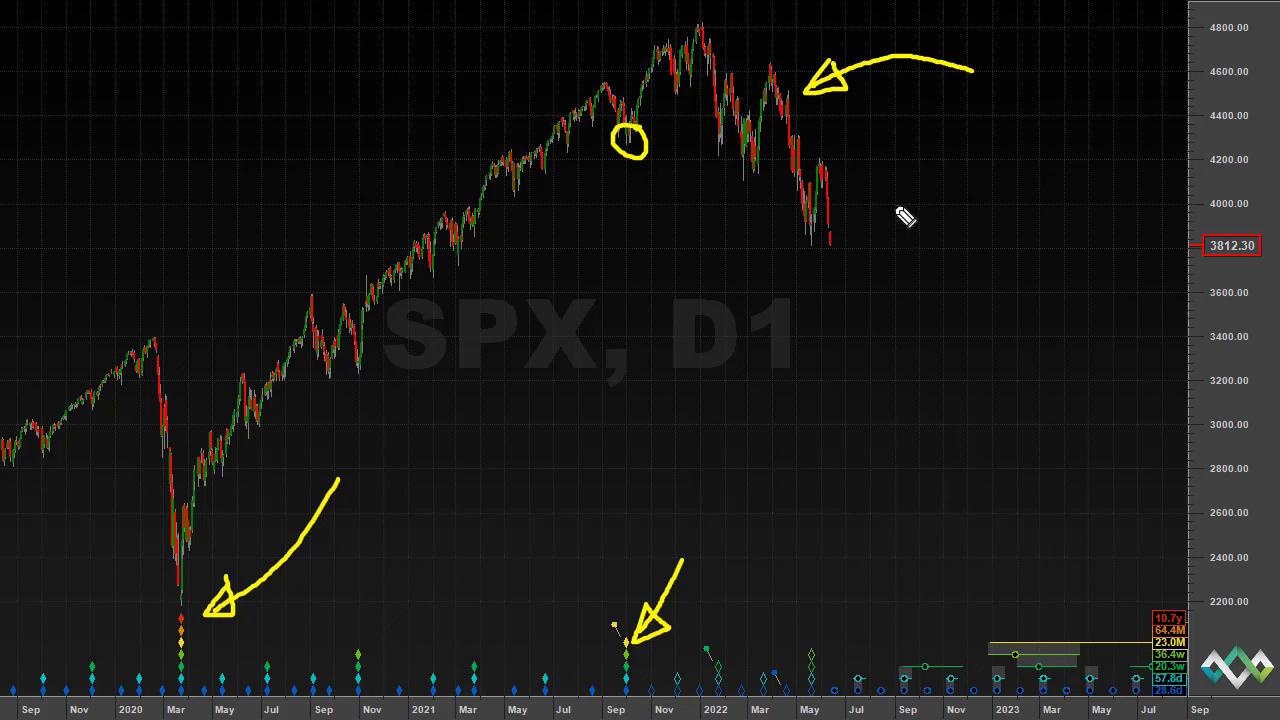
mouse_move(933, 181)
left_mouse_down()
mouse_move(883, 206)
mouse_move(842, 204)
mouse_move(851, 211)
left_mouse_up()
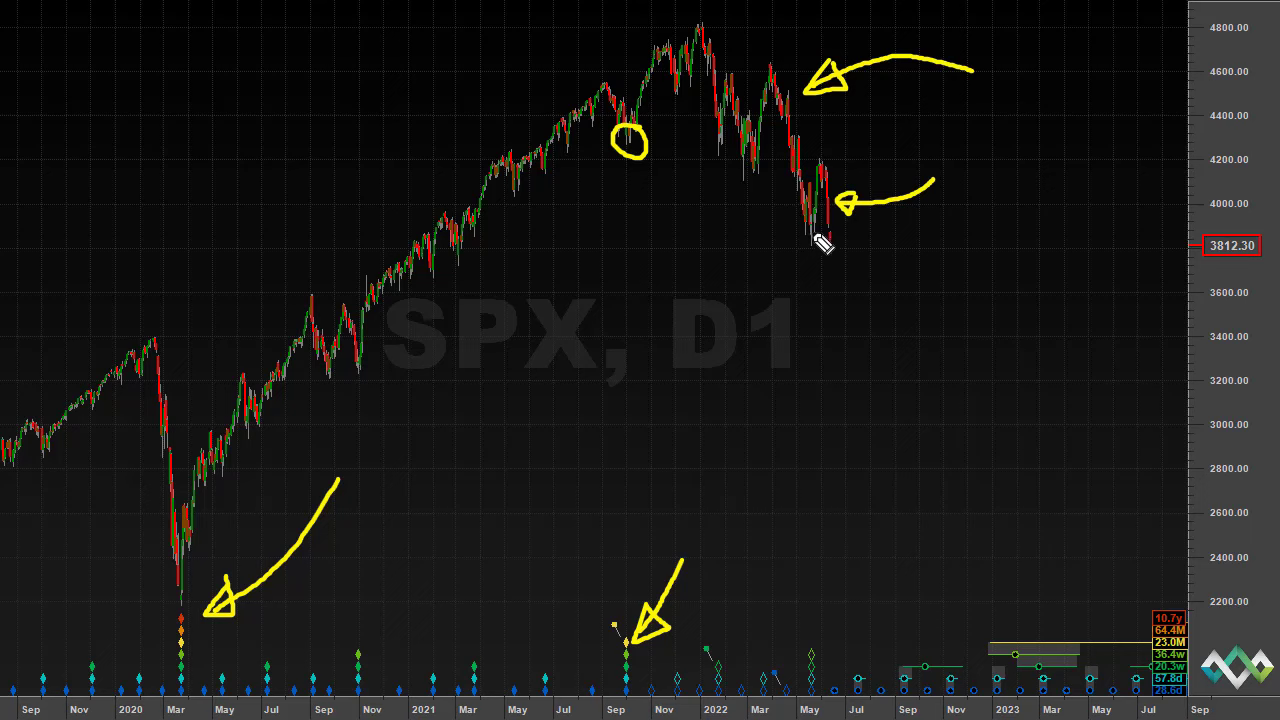
- Circle the May 2022 low, link it to its cycle markers with a dashed vertical line, and clear all annotations
mouse_move(814, 229)
left_mouse_down()
mouse_move(798, 252)
mouse_move(824, 248)
mouse_move(818, 226)
left_mouse_up()
left_click_drag(811, 274, 806, 532)
left_click_drag(809, 586, 808, 618)
left_click_drag(840, 658, 823, 675)
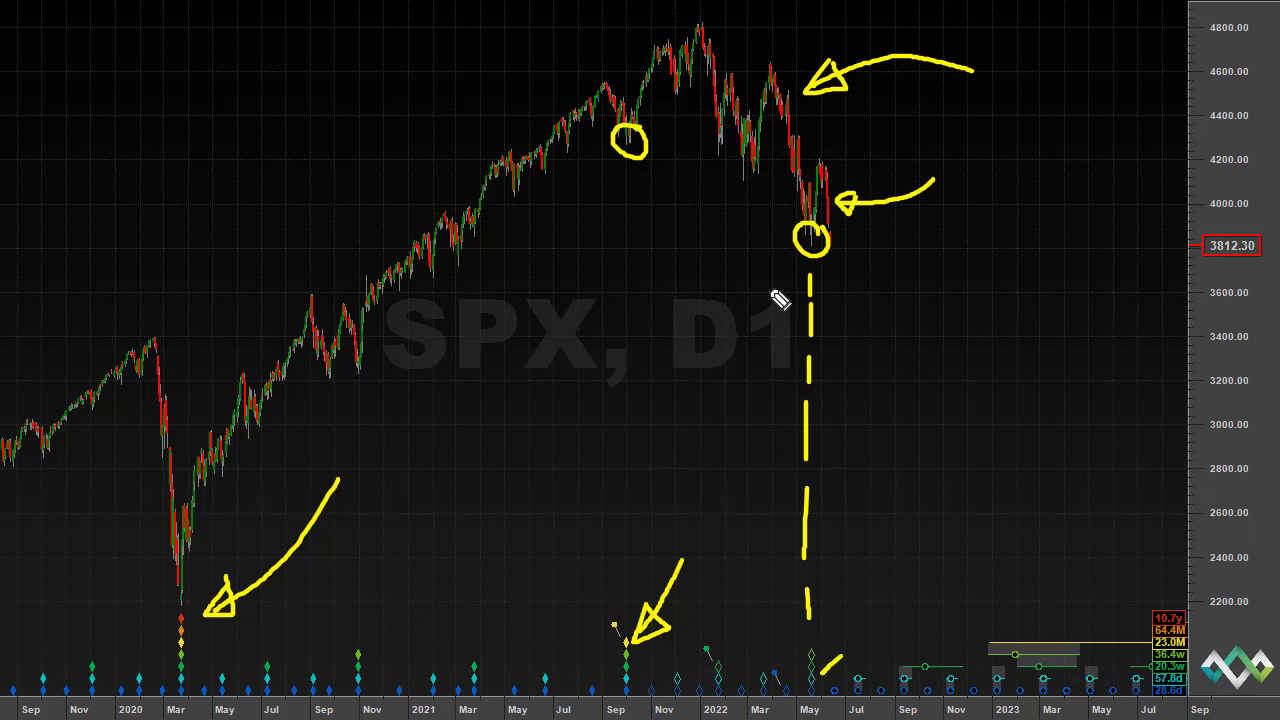
key("e")
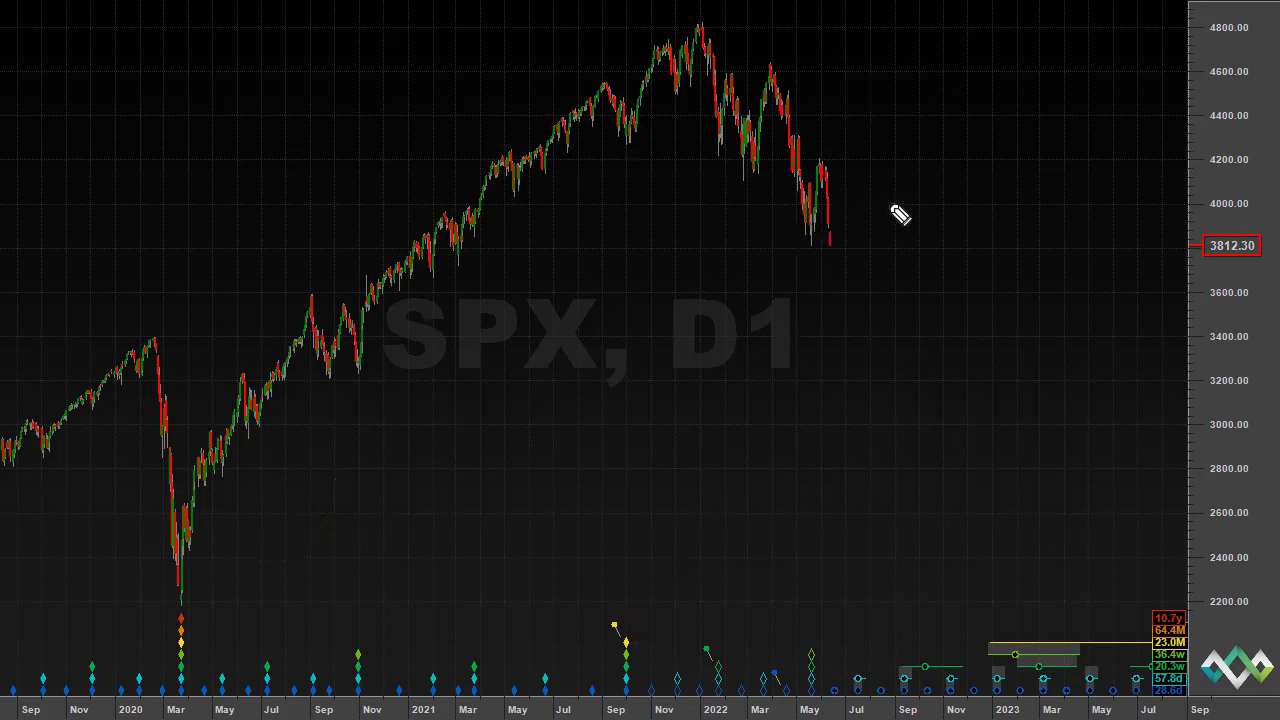
- Point an arrow at the June 2022 decline, erase it, and enlarge the chart from September 2021 onward
mouse_move(1010, 133)
left_mouse_down()
mouse_move(969, 178)
mouse_move(846, 181)
mouse_move(871, 203)
mouse_move(874, 170)
left_mouse_up()
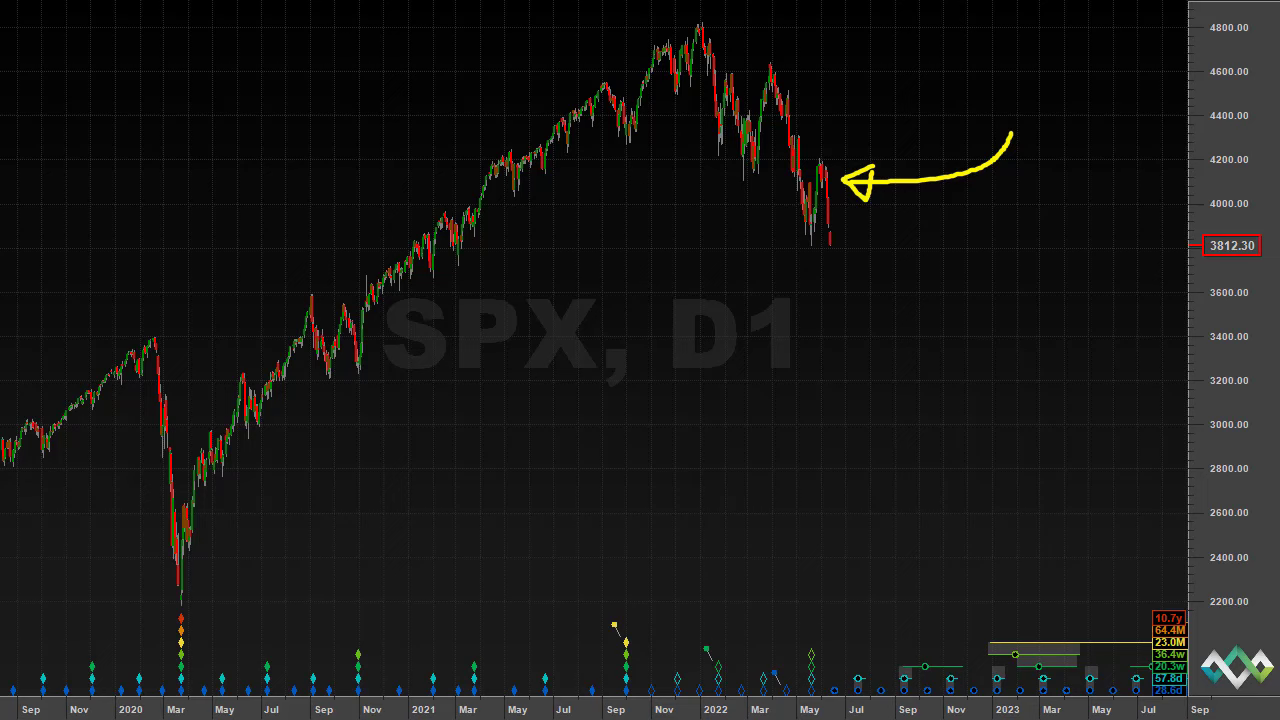
key("e")
scroll(751, 543, "up", 3)
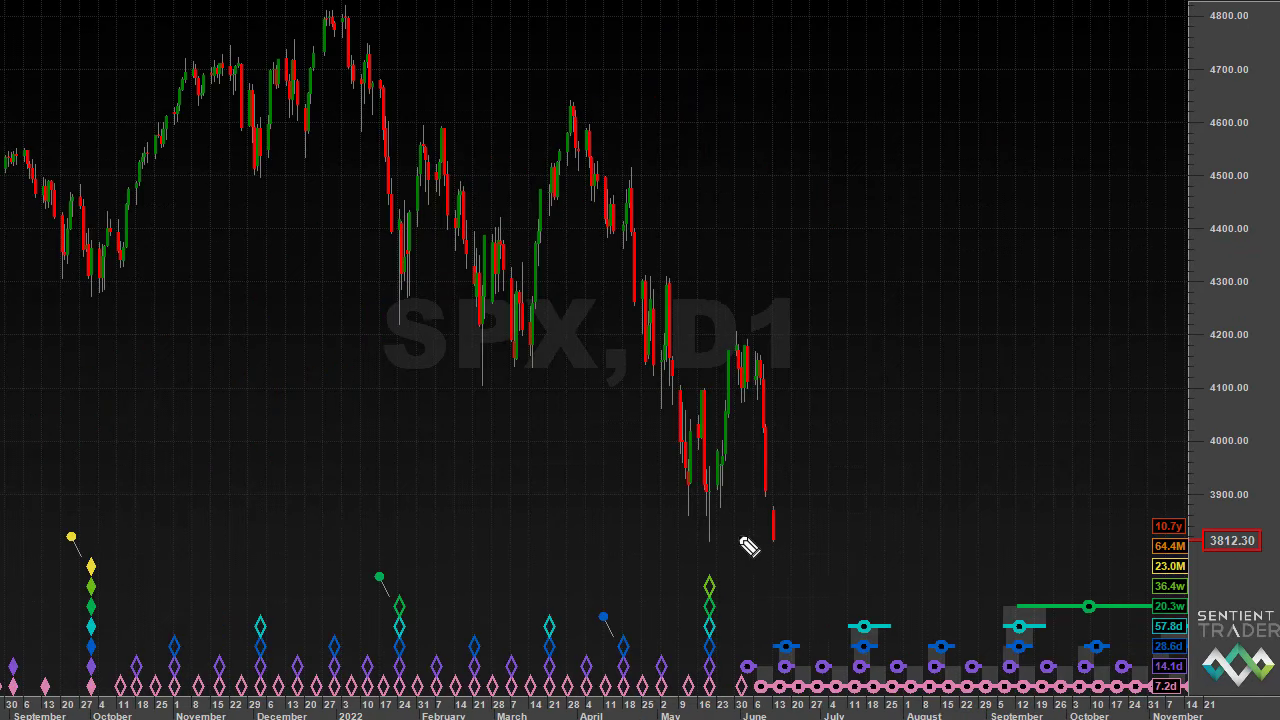
- Point an arrow at the May 2022 low and bracket the early June sideways move with two converging lines
mouse_move(800, 604)
left_mouse_down()
mouse_move(721, 512)
mouse_move(727, 543)
mouse_move(716, 496)
mouse_move(716, 541)
left_mouse_up()
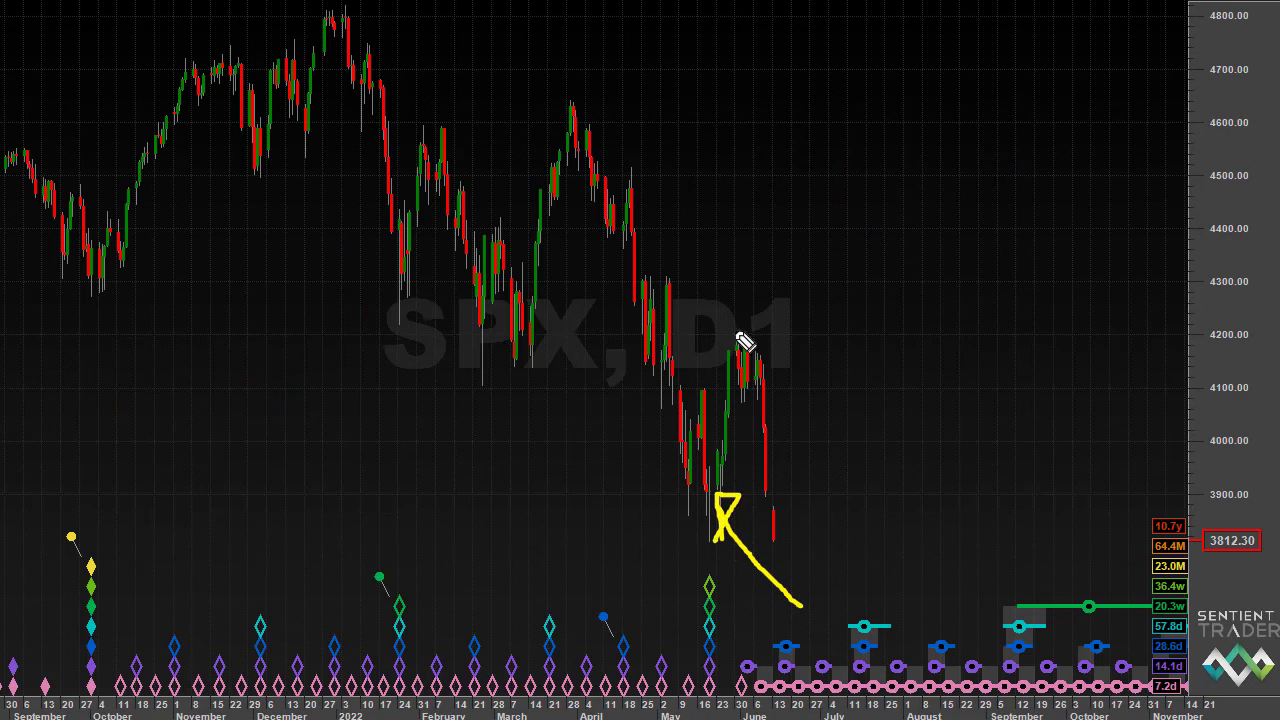
left_click_drag(731, 328, 780, 353)
left_click_drag(720, 414, 784, 378)
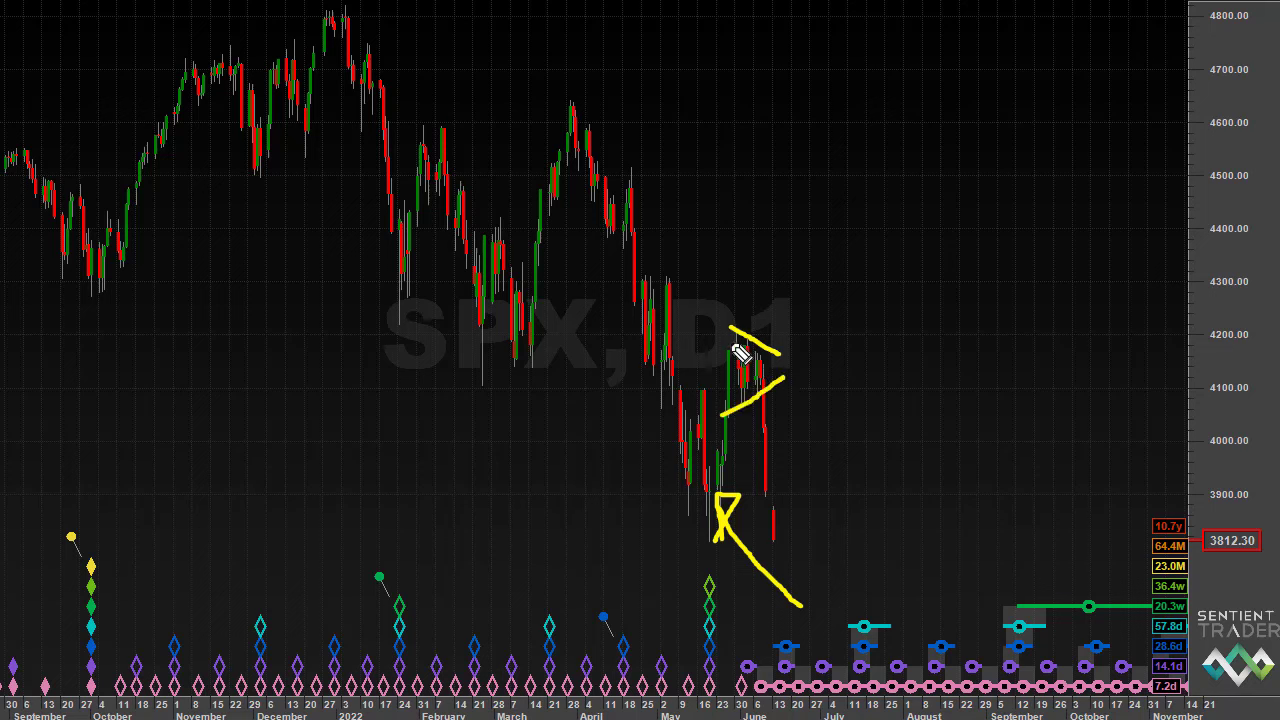
- Draw arrows at the June 2022 gap down, the latest bar and the early June peak, and clear the annotations
mouse_move(900, 352)
left_mouse_down()
mouse_move(822, 428)
mouse_move(784, 444)
mouse_move(821, 437)
left_mouse_up()
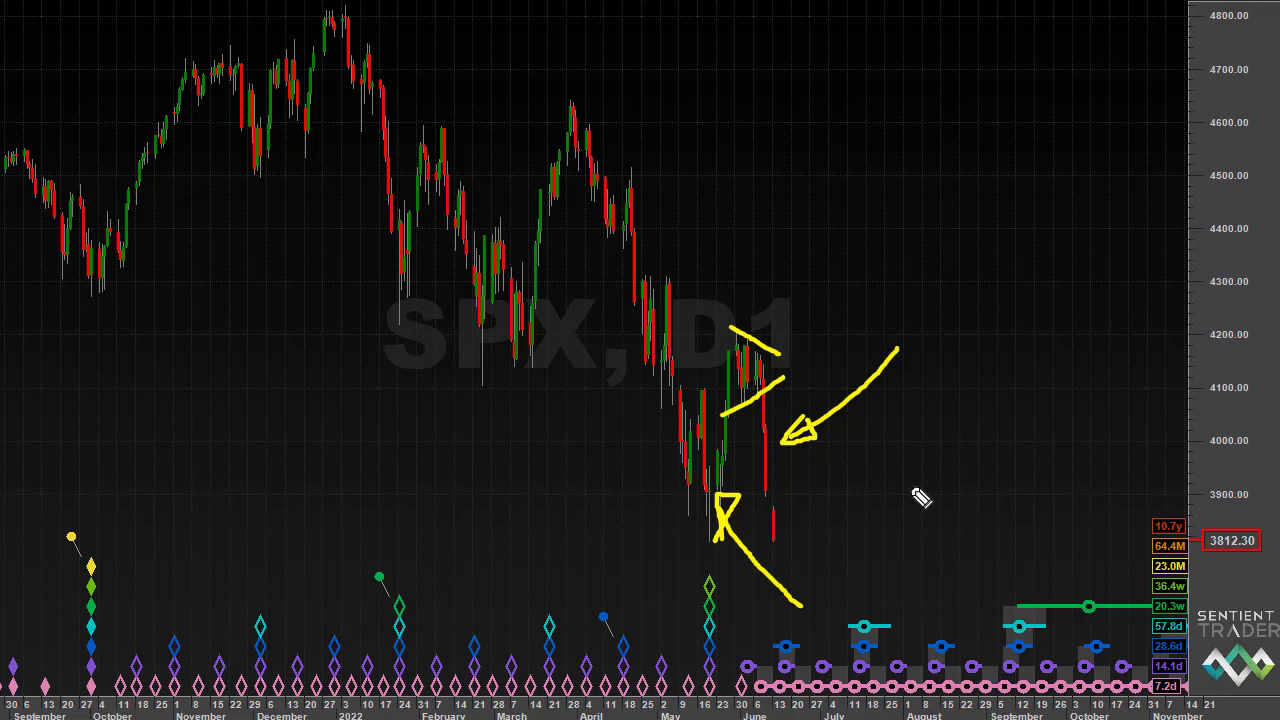
mouse_move(919, 475)
left_mouse_down()
mouse_move(838, 540)
mouse_move(785, 533)
mouse_move(800, 550)
mouse_move(805, 528)
left_mouse_up()
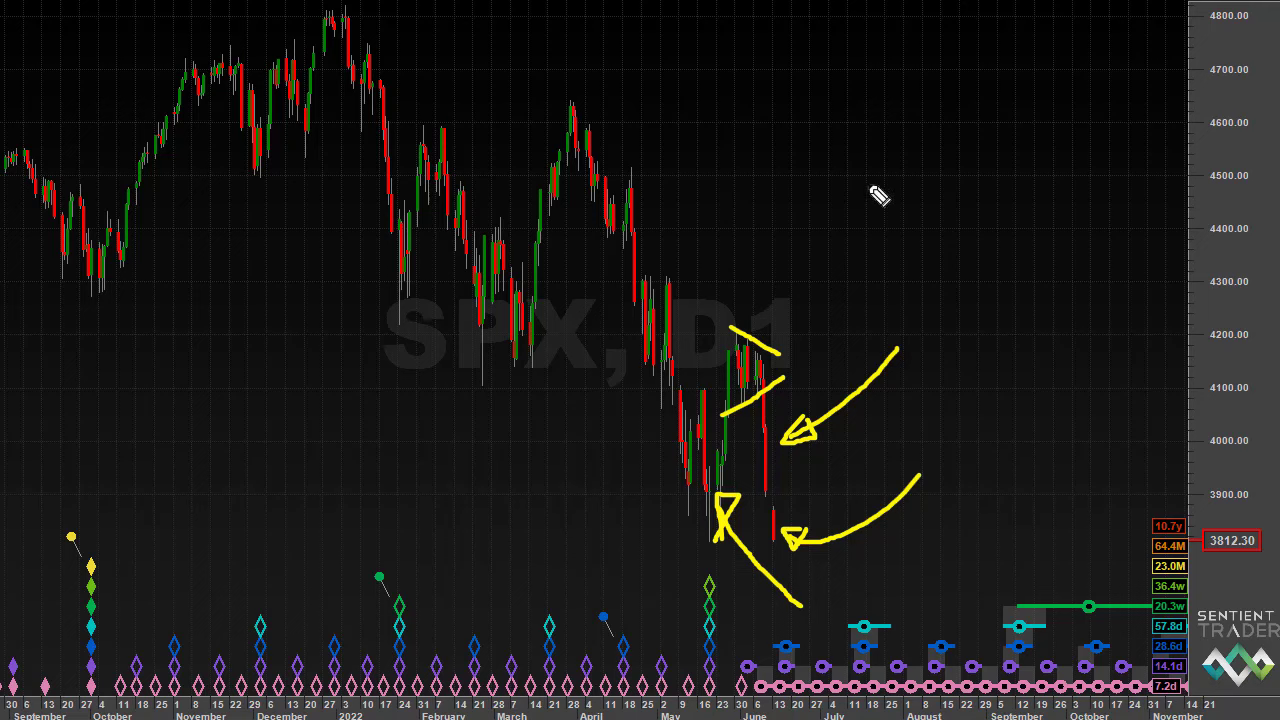
mouse_move(881, 149)
left_mouse_down()
mouse_move(796, 287)
mouse_move(803, 254)
mouse_move(786, 299)
mouse_move(827, 277)
mouse_move(805, 257)
mouse_move(808, 294)
left_mouse_up()
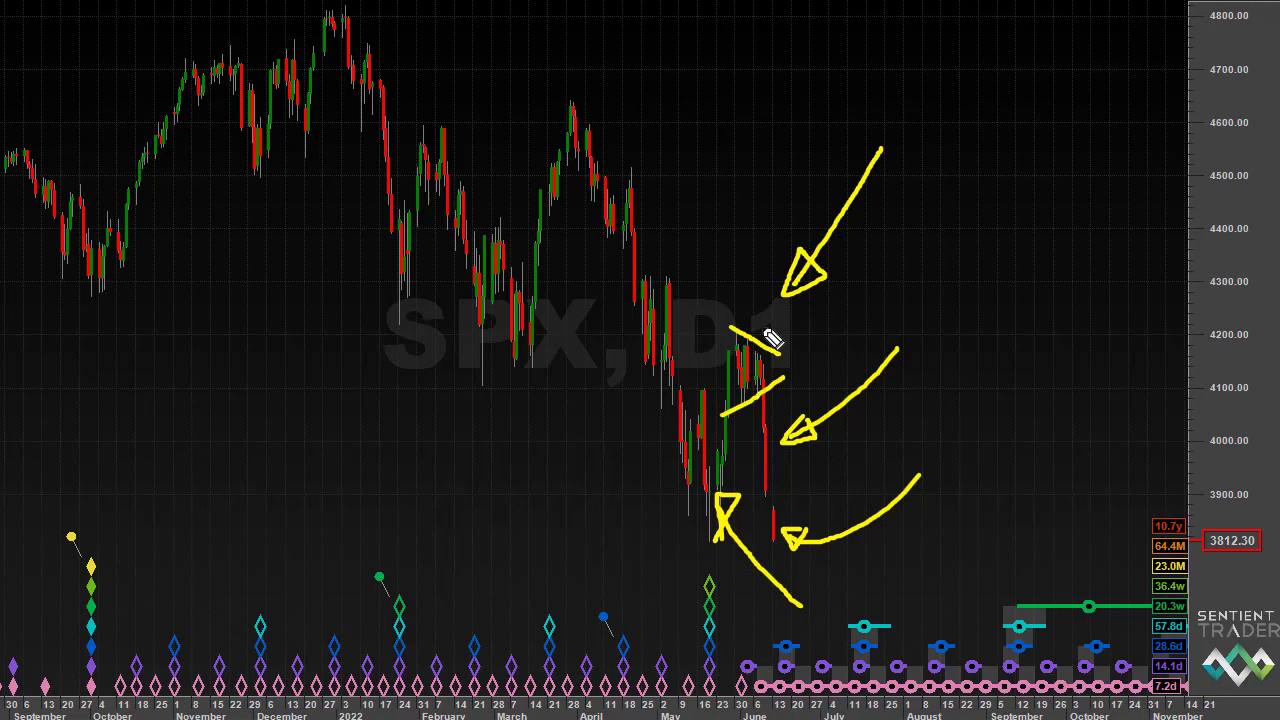
key("e")
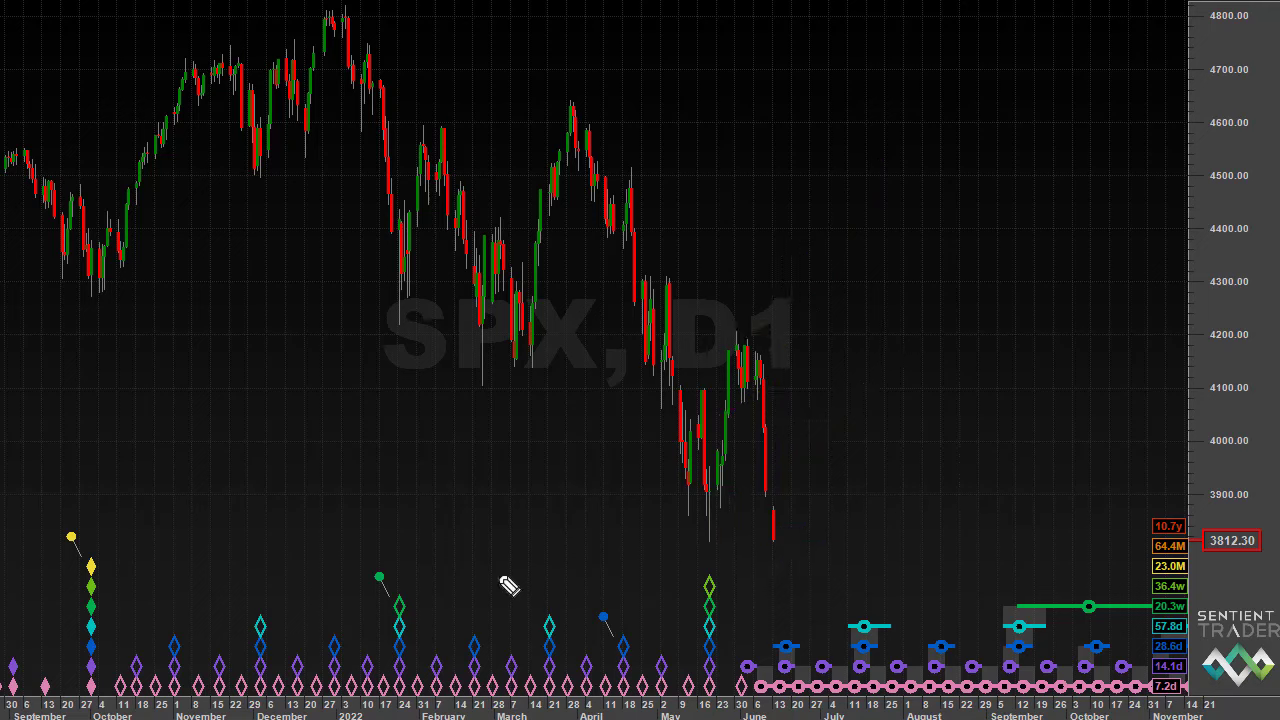
- Circle the May 2022 low, trace the June drop, mark the May cycle markers with arrows, and draw a long falling arrow from the late March high
mouse_move(727, 522)
left_mouse_down()
mouse_move(700, 522)
mouse_move(727, 548)
mouse_move(726, 524)
left_mouse_up()
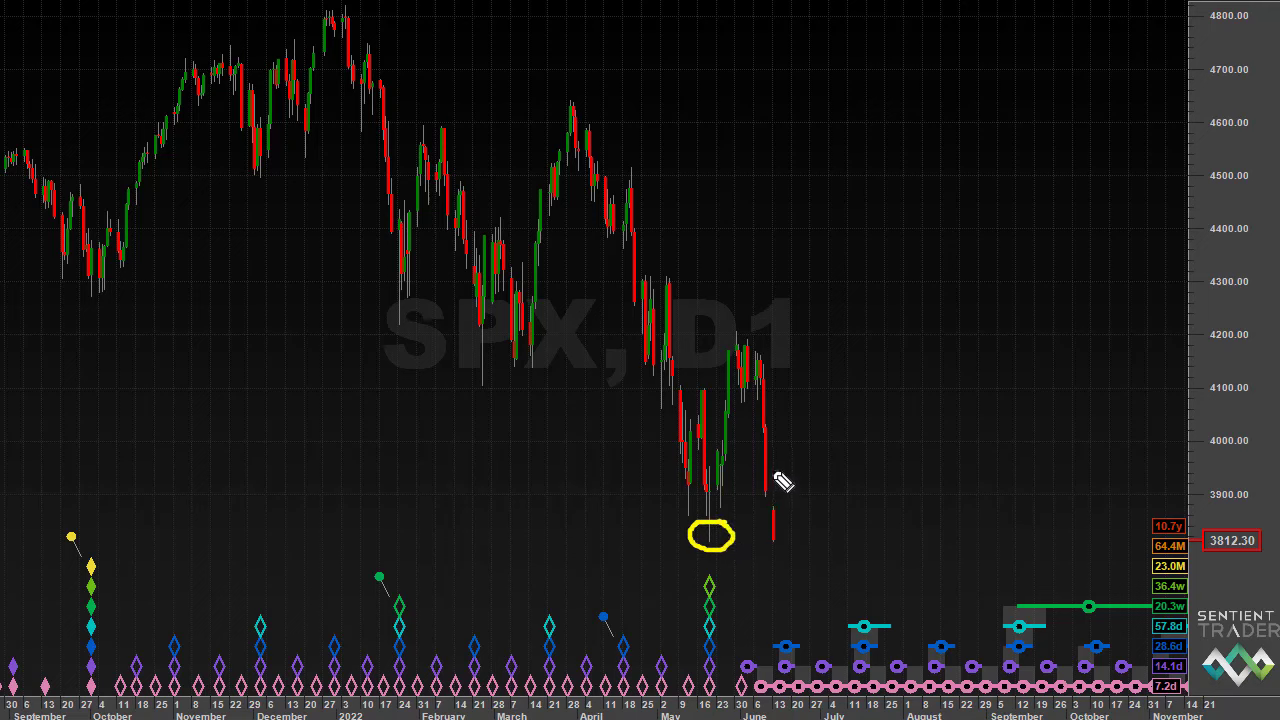
mouse_move(764, 458)
left_mouse_down()
mouse_move(778, 547)
mouse_move(725, 612)
mouse_move(747, 606)
mouse_move(750, 624)
left_mouse_up()
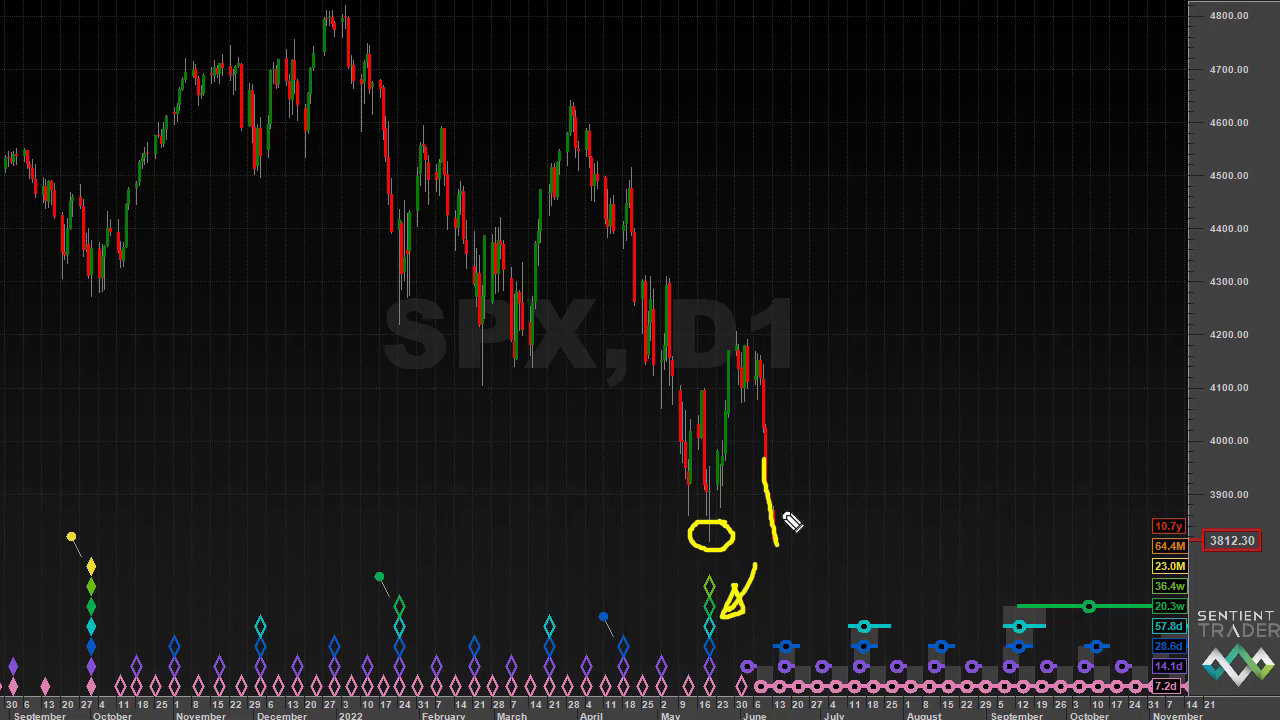
left_click_drag(727, 633, 800, 631)
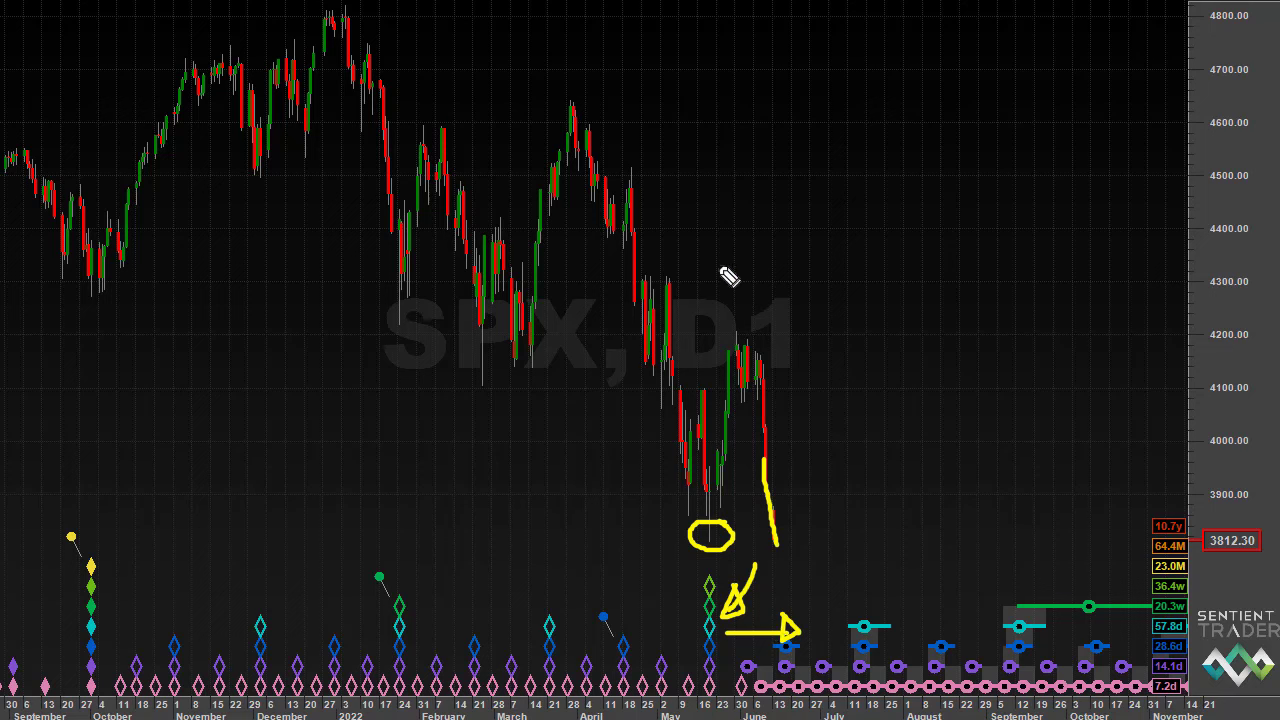
mouse_move(577, 102)
left_mouse_down()
mouse_move(739, 252)
mouse_move(866, 424)
mouse_move(858, 372)
left_mouse_up()
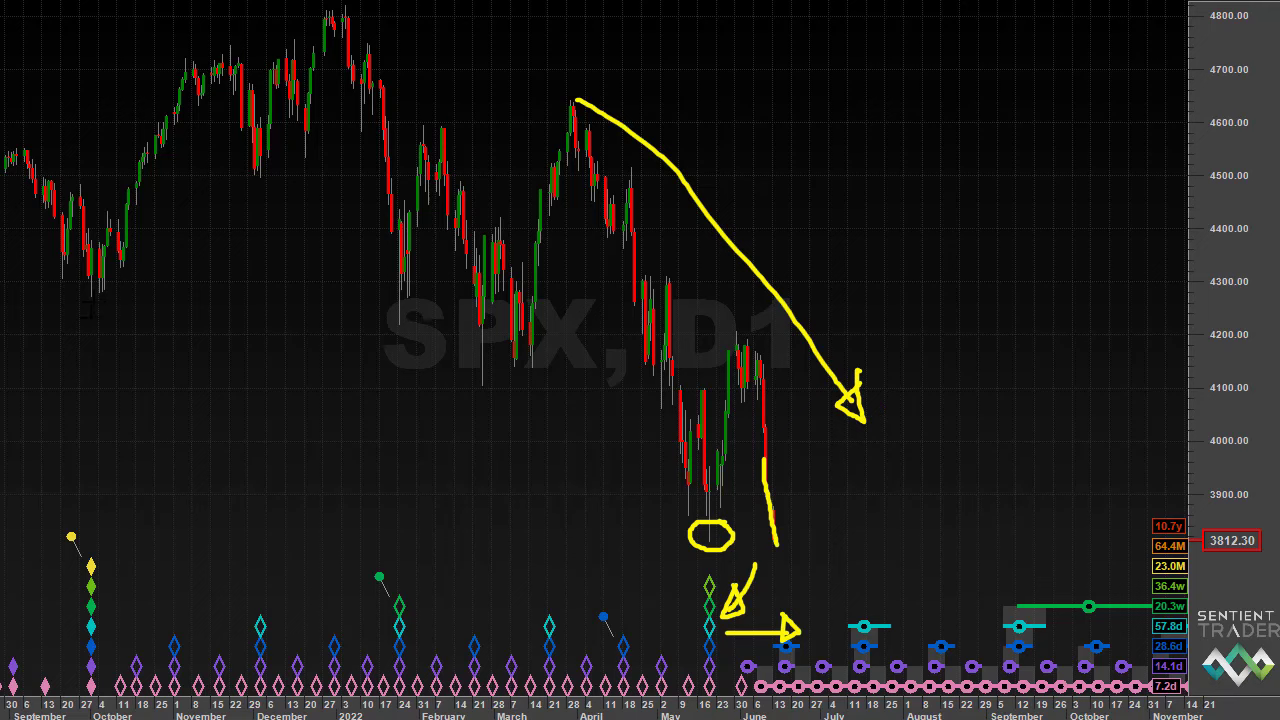
- Add a bar count starting at the early October 2021 low and move its count line down to about the 4000 level
right_click(92, 343)
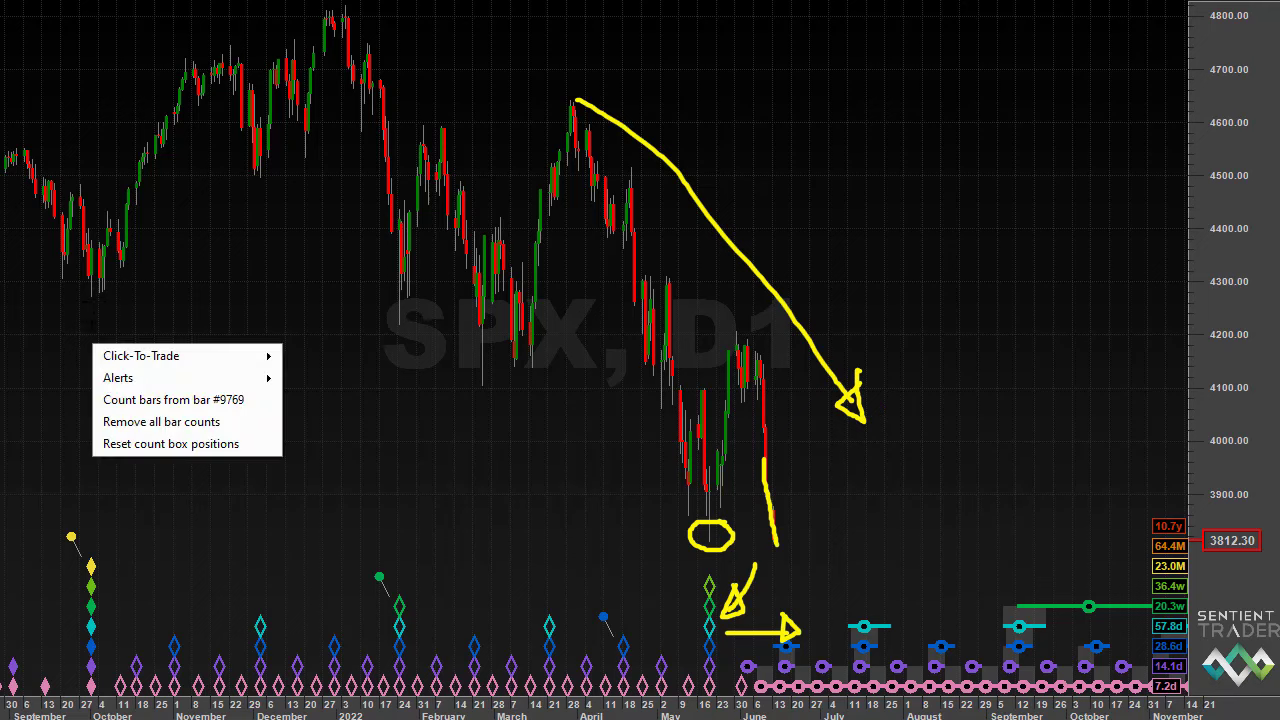
left_click(120, 400)
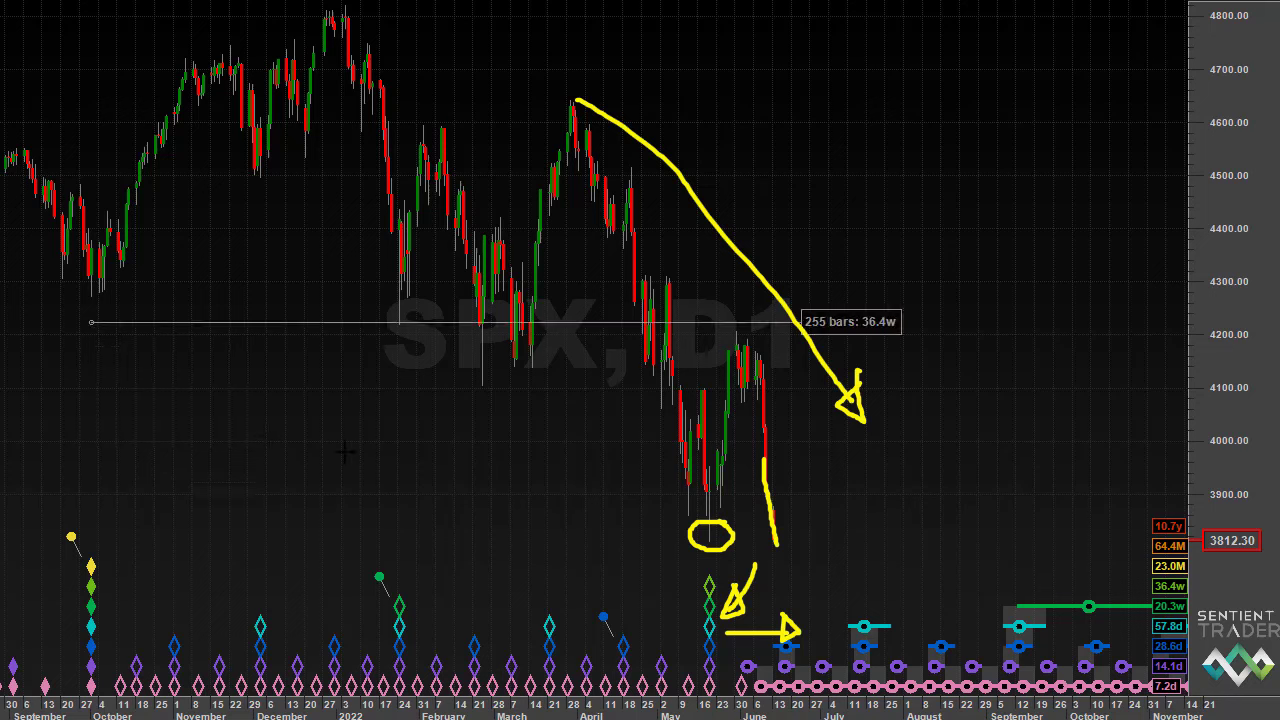
left_click(920, 389)
left_click(969, 429)
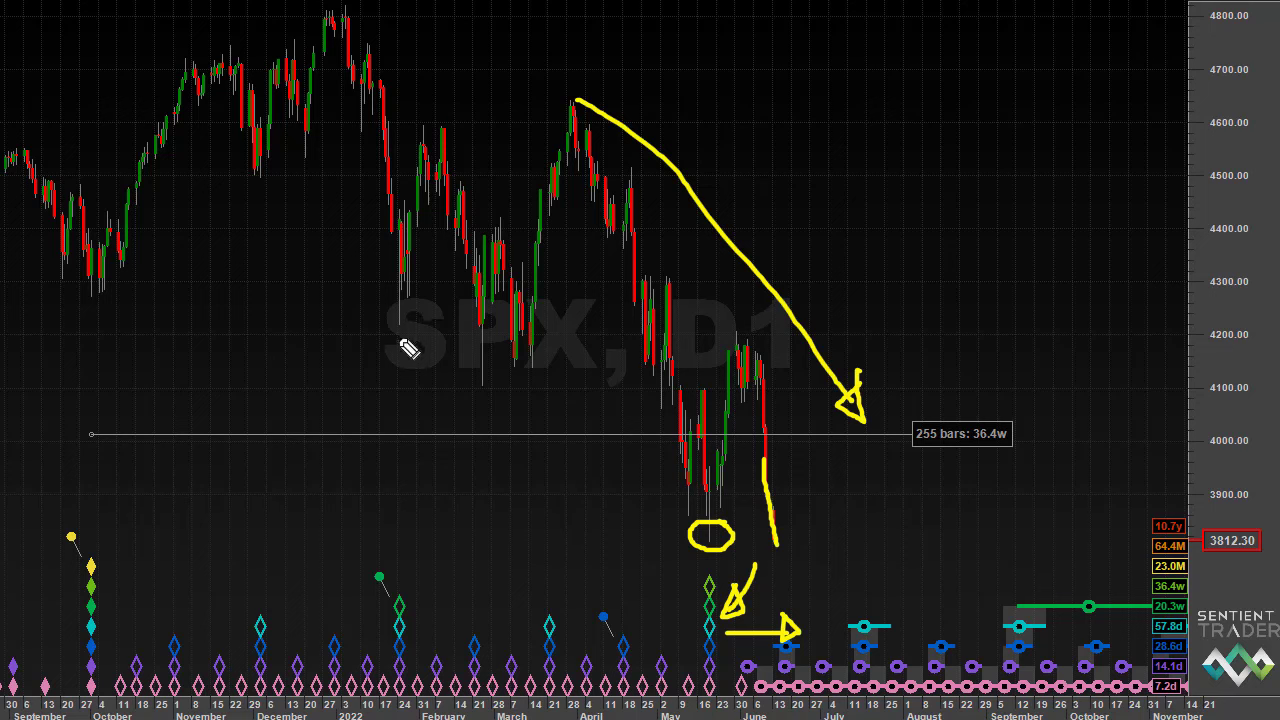
- Circle the January, March and April 2022 lows and draw arrows at the January and May cycle marker stacks
mouse_move(417, 298)
left_mouse_down()
mouse_move(389, 316)
mouse_move(399, 338)
mouse_move(415, 300)
left_mouse_up()
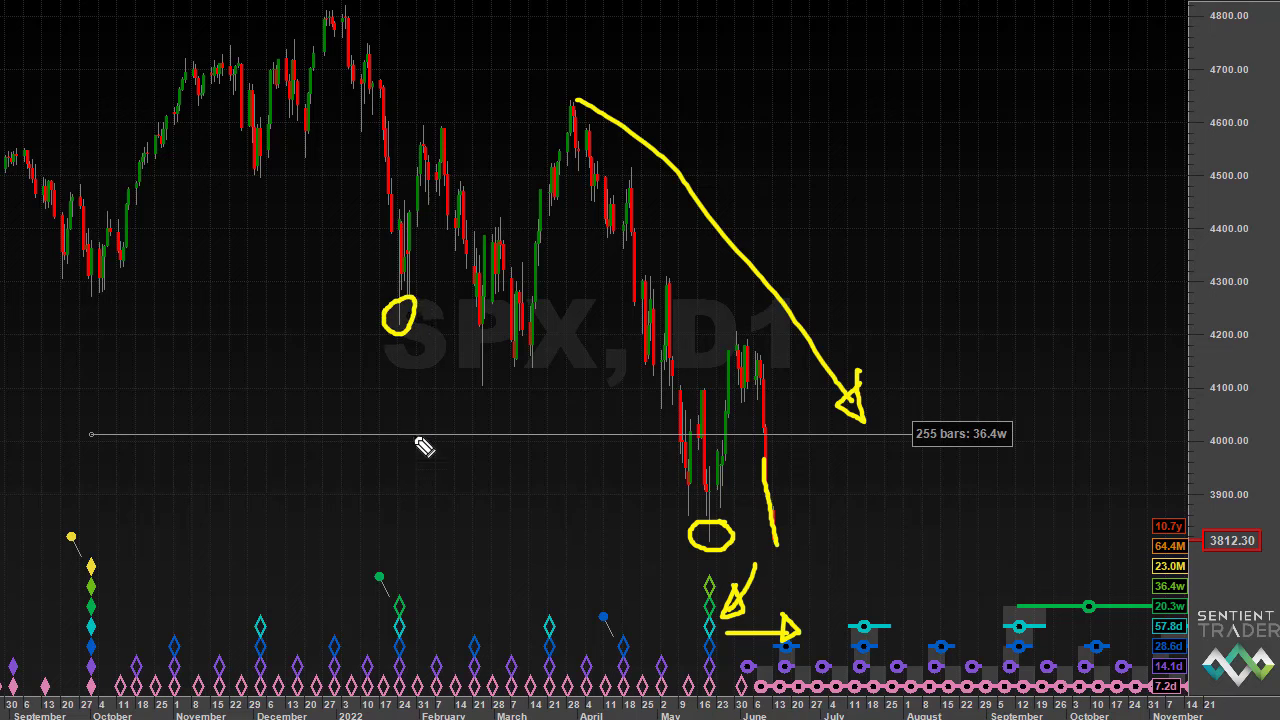
left_click_drag(429, 503, 410, 574)
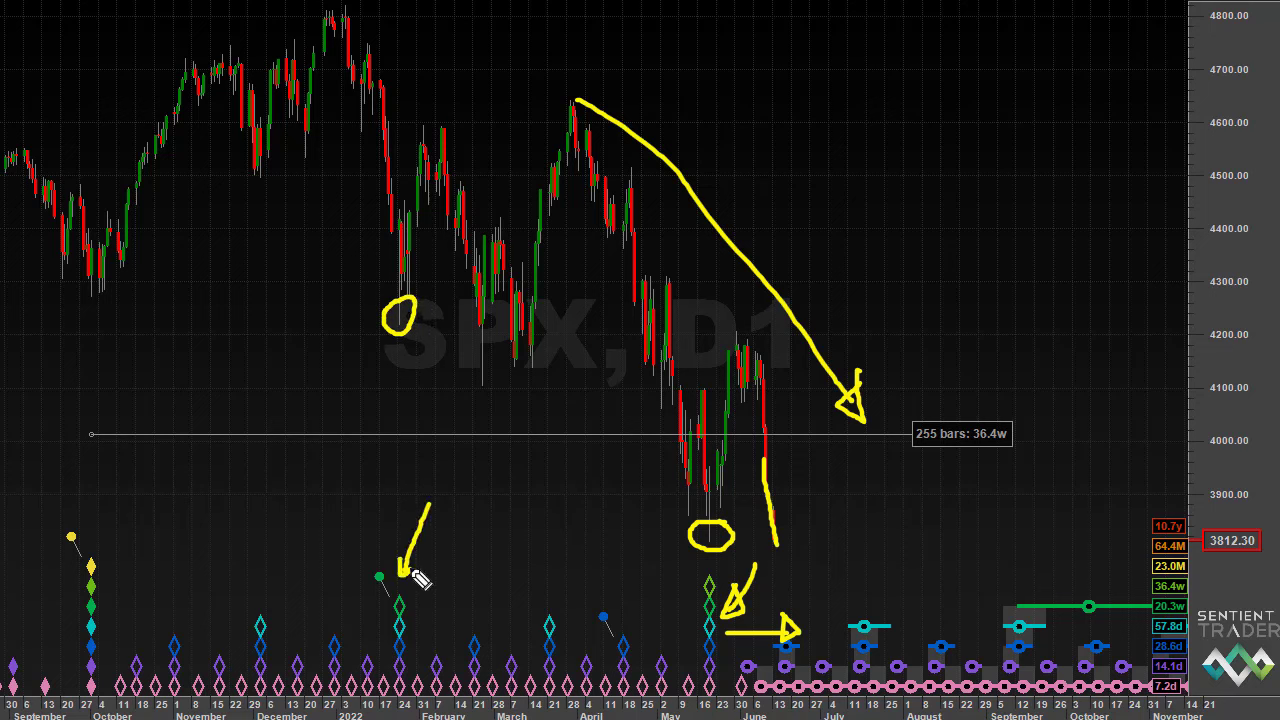
mouse_move(540, 354)
left_mouse_down()
mouse_move(527, 362)
mouse_move(541, 372)
mouse_move(540, 356)
left_mouse_up()
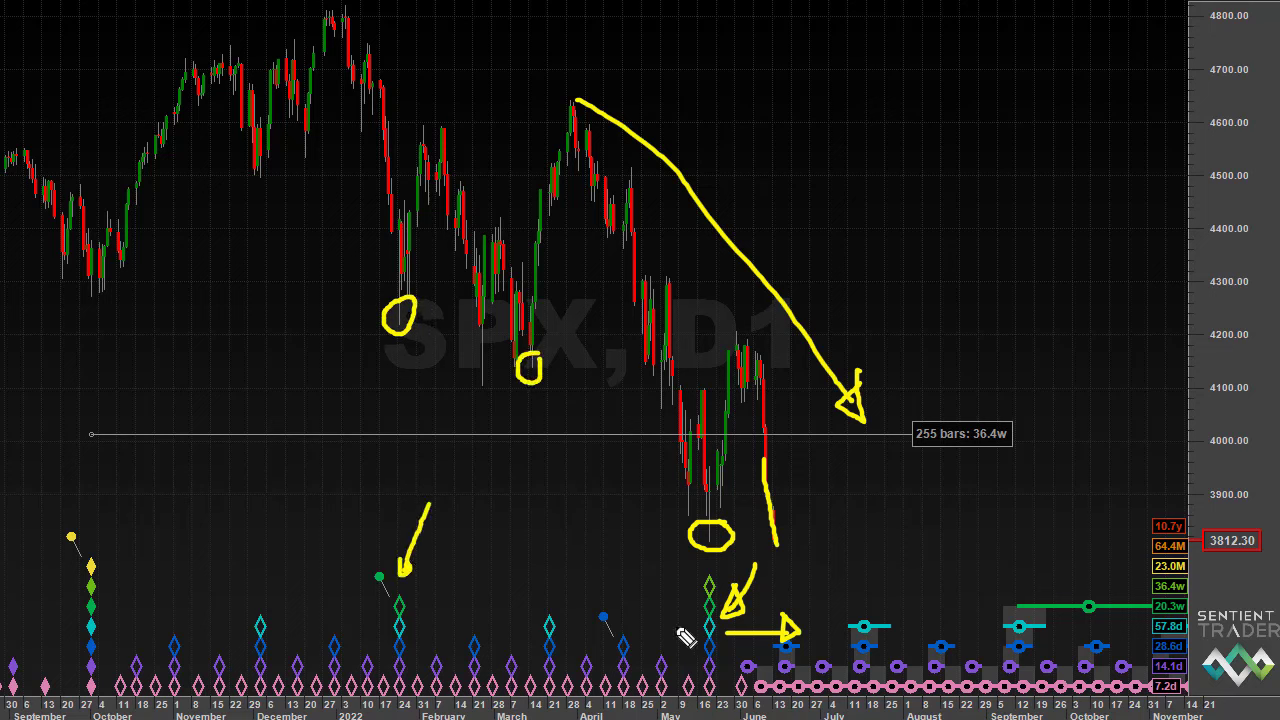
mouse_move(632, 240)
left_mouse_down()
mouse_move(640, 258)
mouse_move(636, 242)
left_mouse_up()
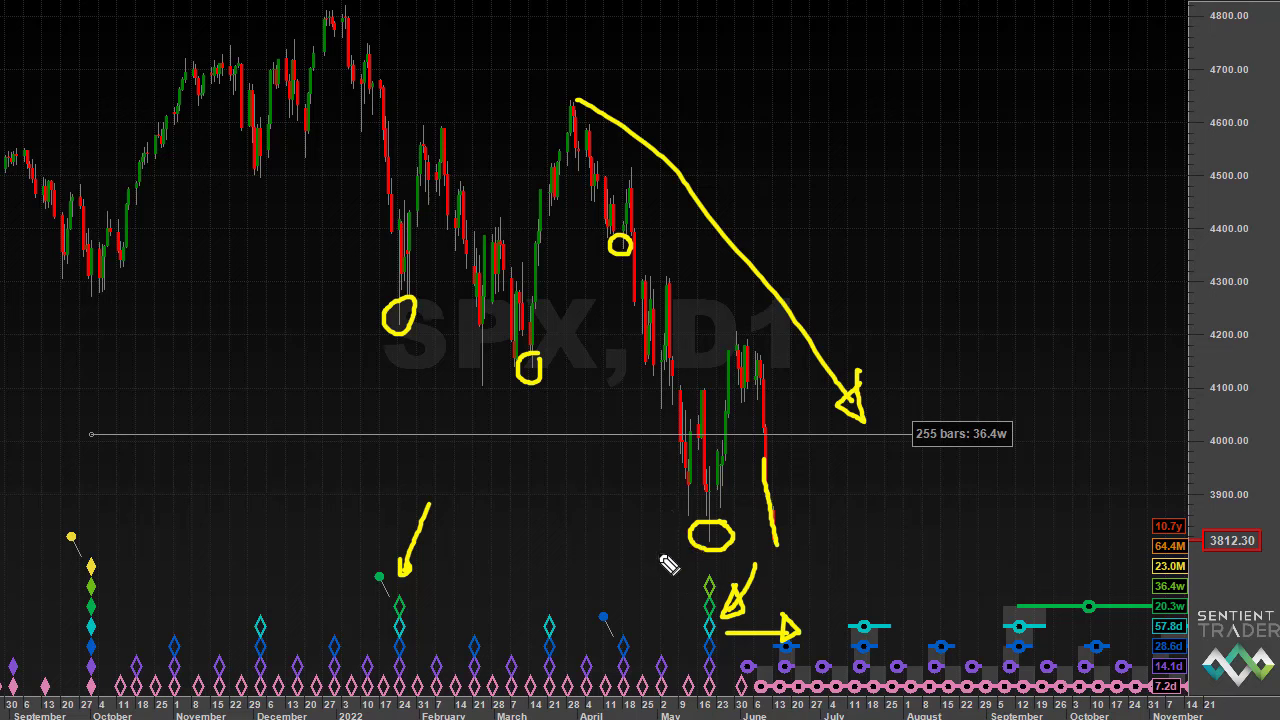
mouse_move(638, 524)
left_mouse_down()
mouse_move(688, 592)
mouse_move(684, 568)
left_mouse_up()
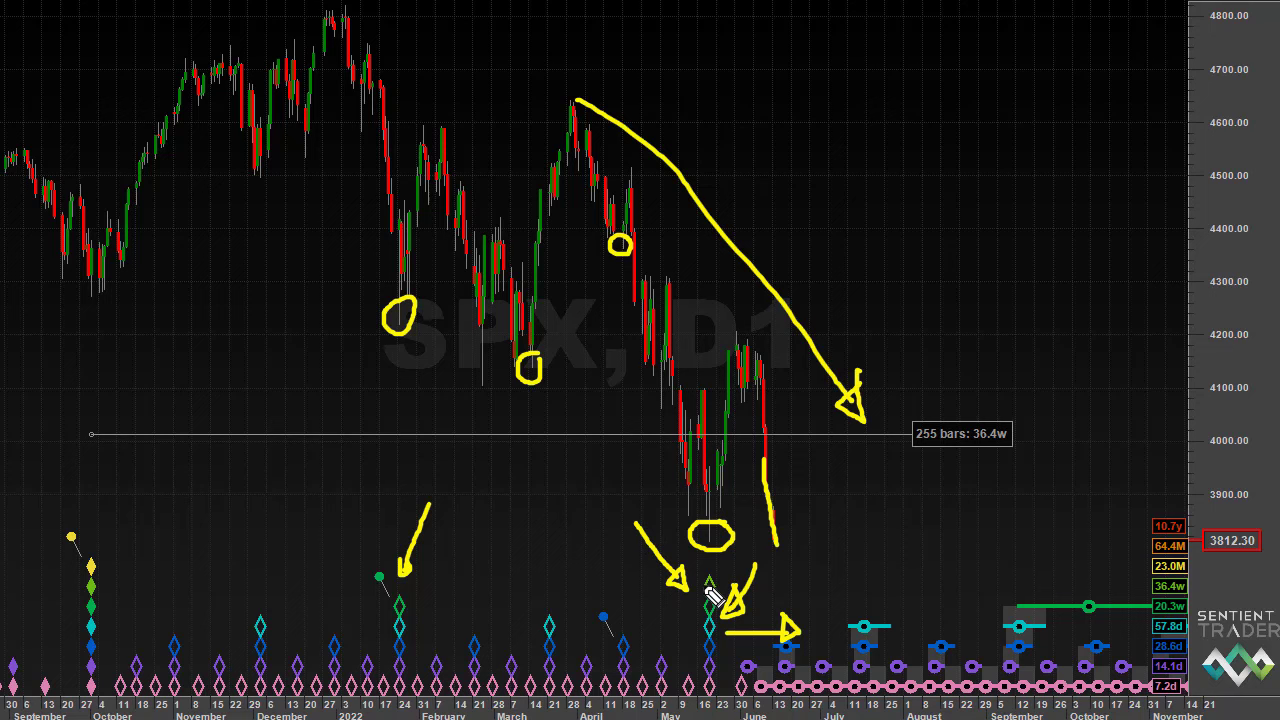
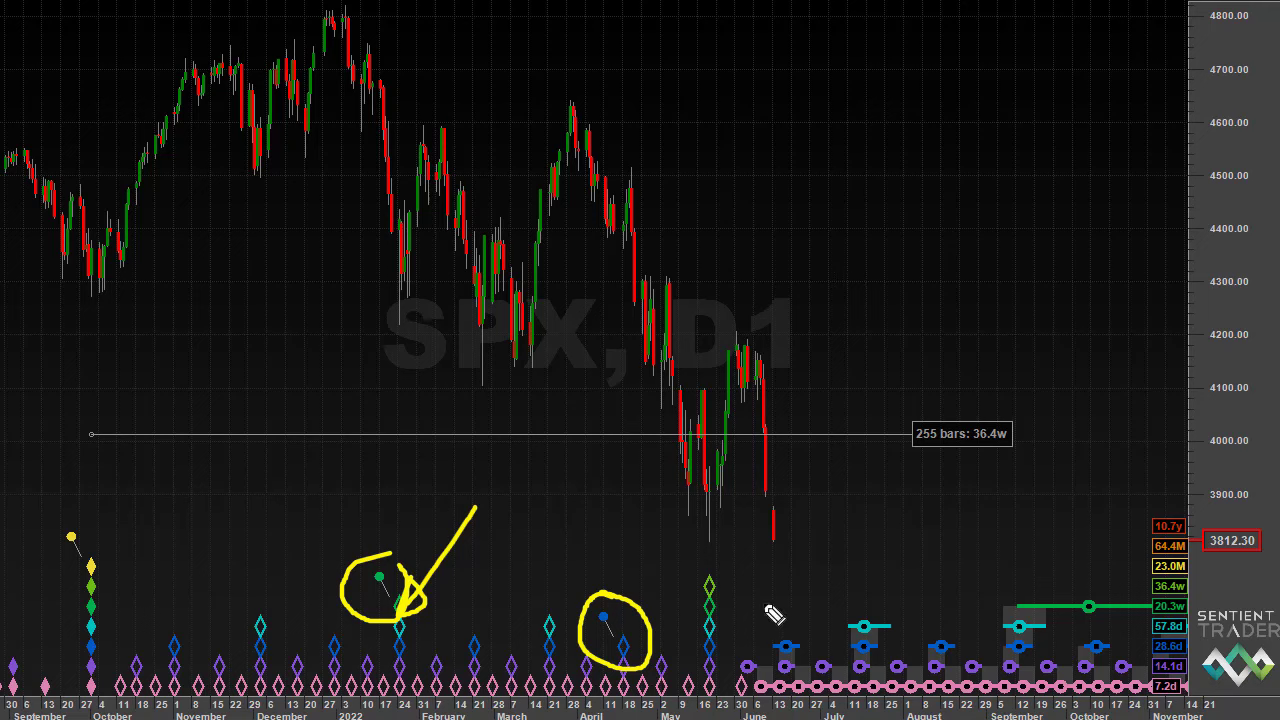
- Point two arrows at the upper diamonds of the May 2022 marker stack and clear the annotations
mouse_move(797, 588)
left_mouse_down()
mouse_move(725, 637)
mouse_move(756, 646)
left_mouse_up()
mouse_move(765, 579)
left_mouse_down()
mouse_move(722, 589)
mouse_move(737, 597)
left_mouse_up()
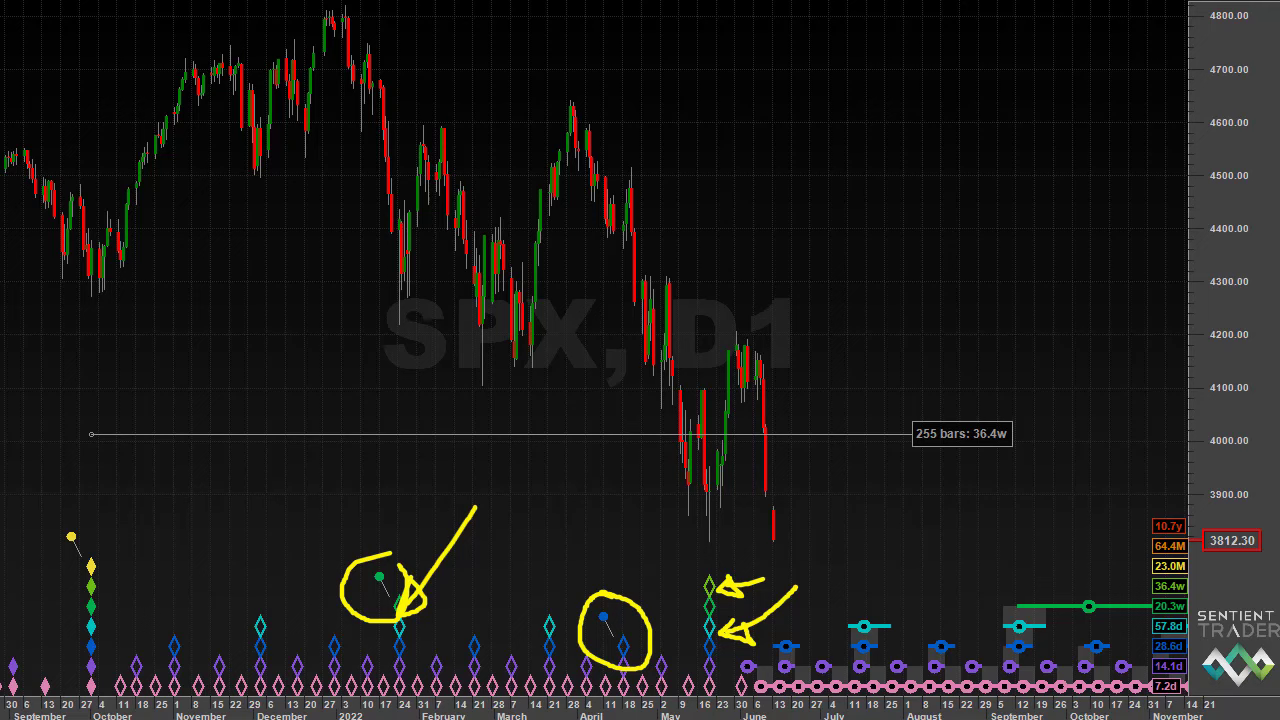
key("Escape")
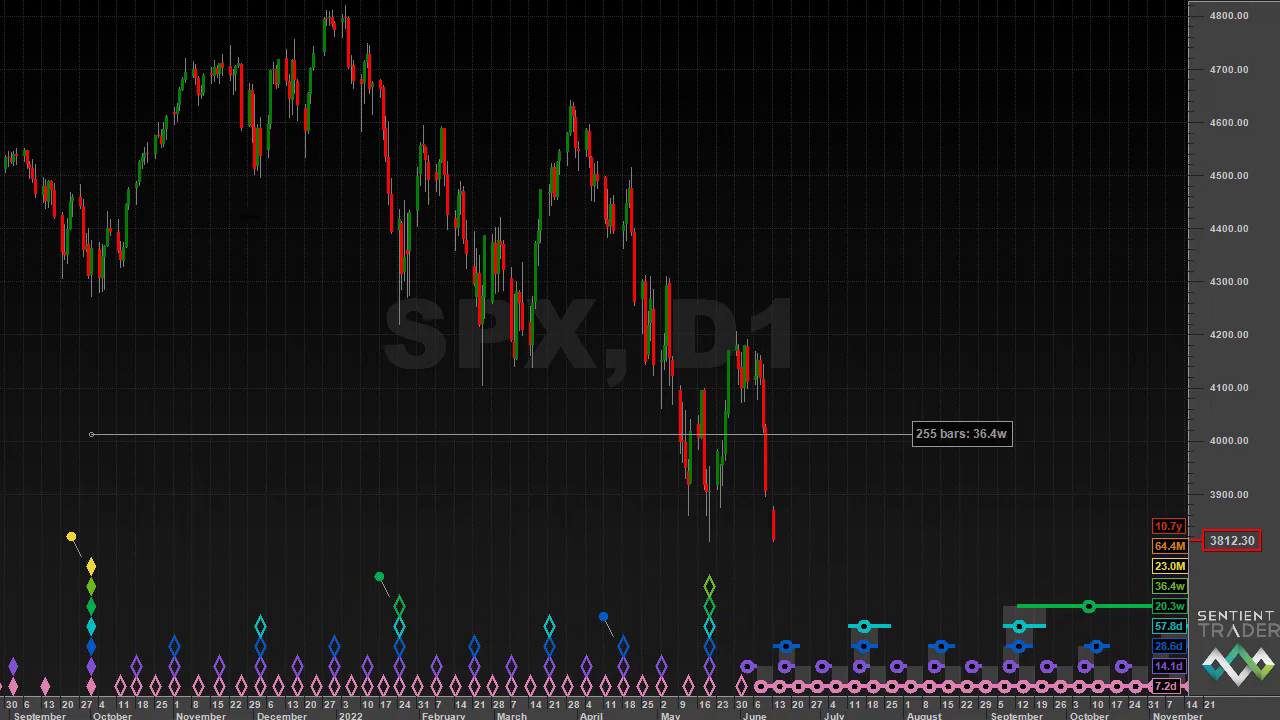
- Show the alternative SPX daily cycle analysis and circle the March and May 2022 lows together with their cycle marker stacks
scroll(600, 300, "up", 2)
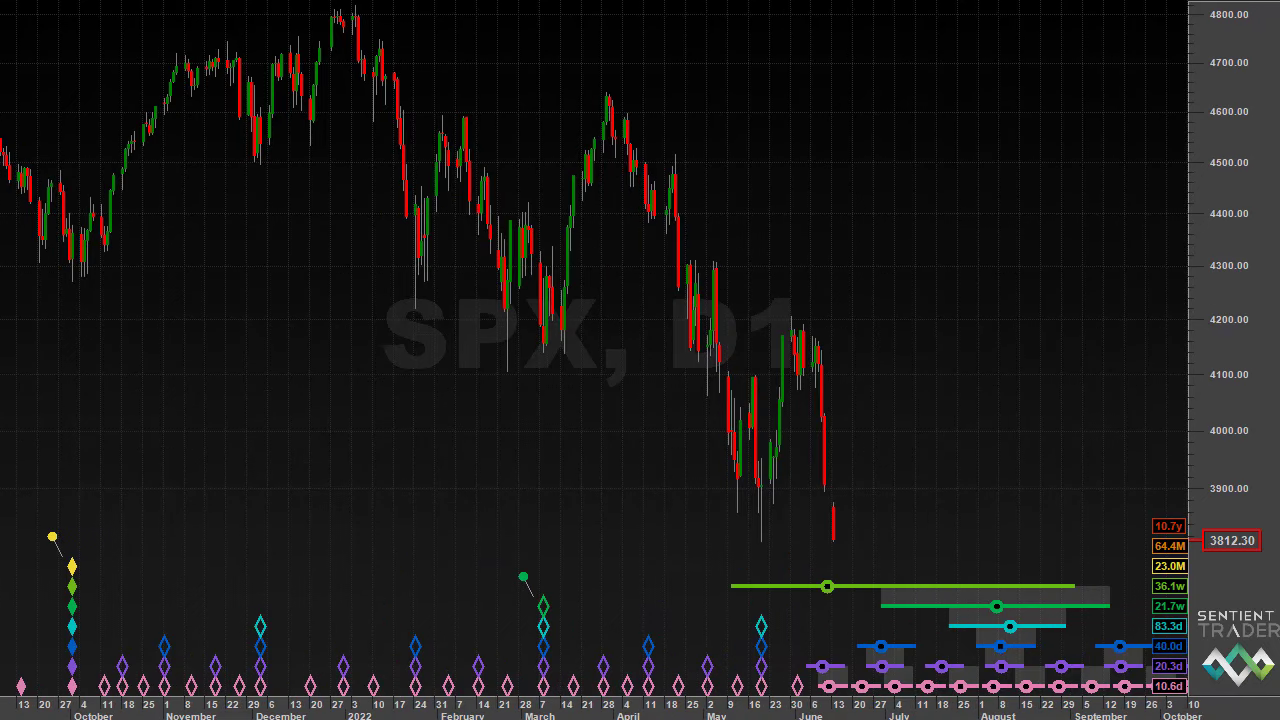
mouse_move(567, 607)
left_mouse_down()
mouse_move(564, 570)
mouse_move(515, 549)
mouse_move(499, 610)
mouse_move(515, 643)
mouse_move(557, 645)
mouse_move(576, 606)
left_mouse_up()
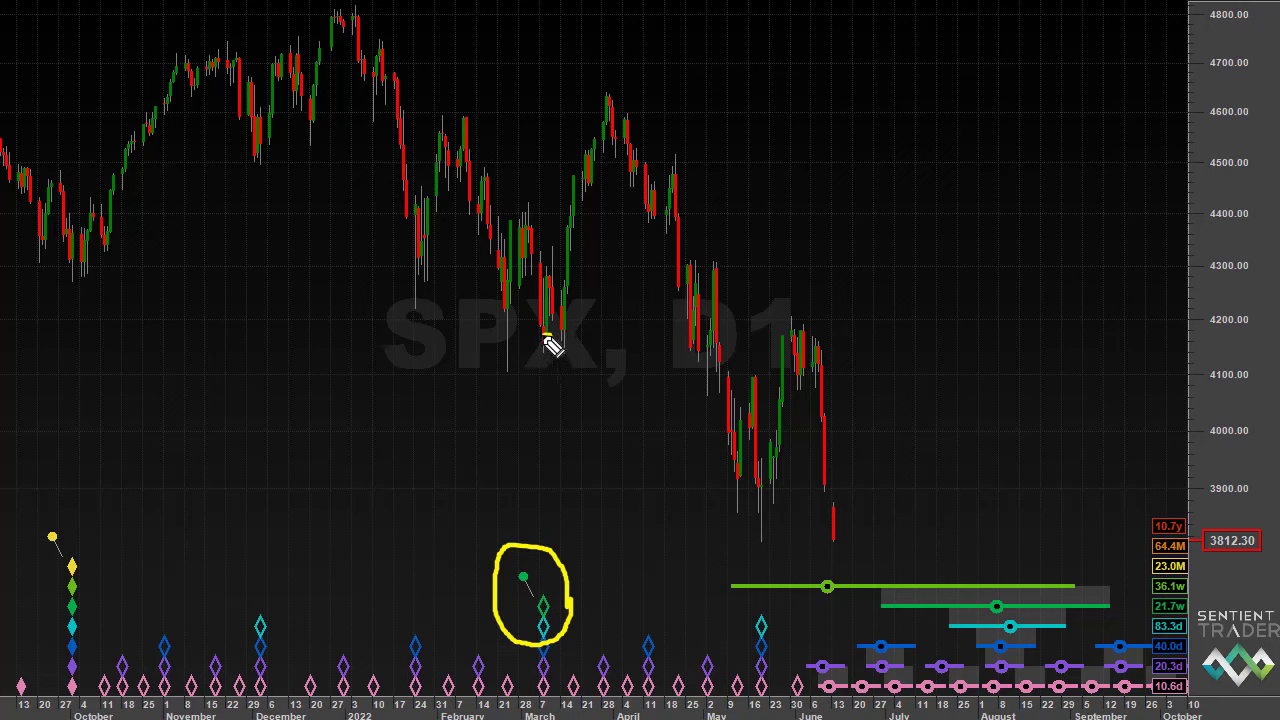
mouse_move(552, 345)
left_mouse_down()
mouse_move(533, 355)
mouse_move(557, 352)
mouse_move(556, 338)
left_mouse_up()
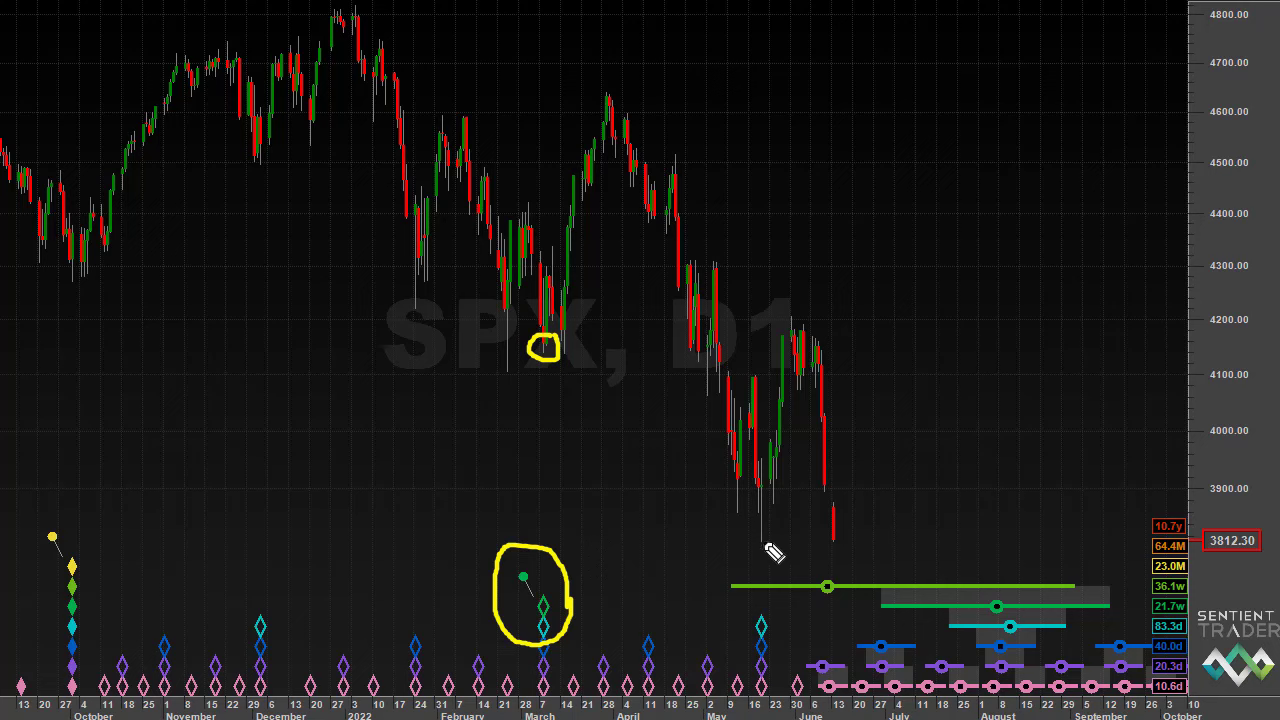
mouse_move(768, 527)
left_mouse_down()
mouse_move(751, 531)
mouse_move(780, 545)
mouse_move(770, 527)
left_mouse_up()
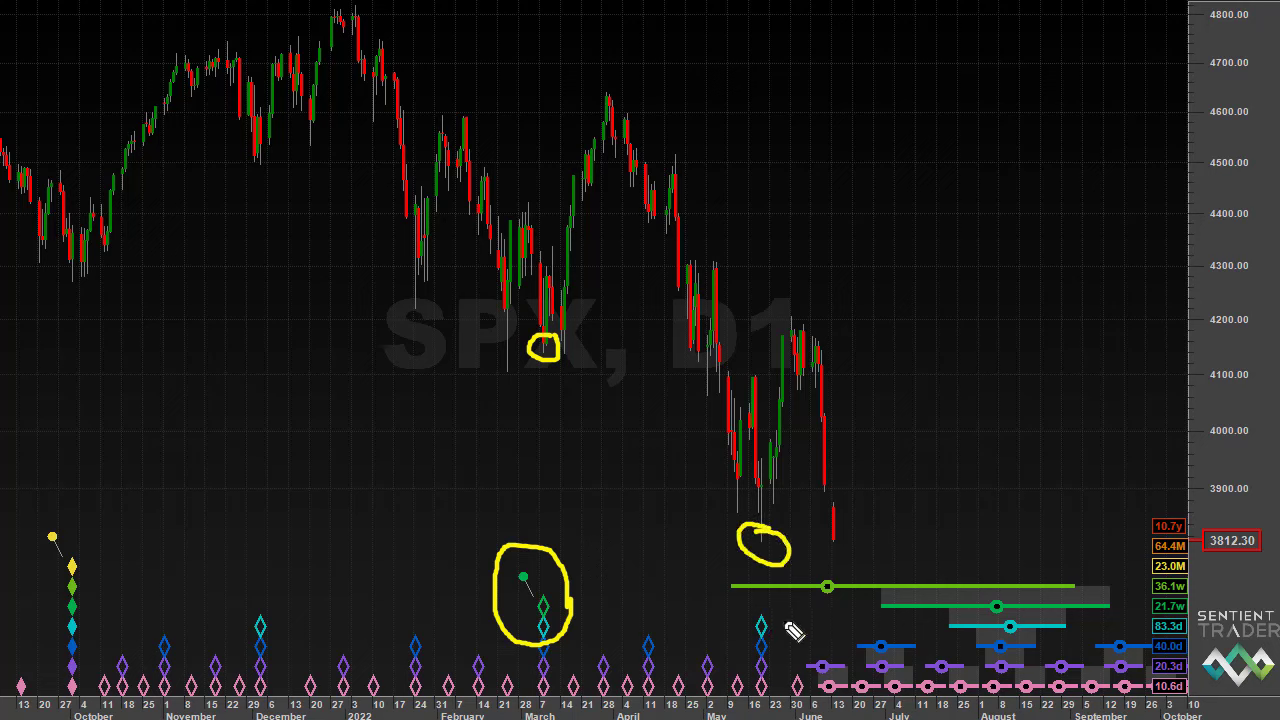
mouse_move(788, 630)
left_mouse_down()
mouse_move(761, 605)
mouse_move(738, 658)
mouse_move(739, 692)
mouse_move(765, 711)
mouse_move(788, 630)
left_mouse_up()
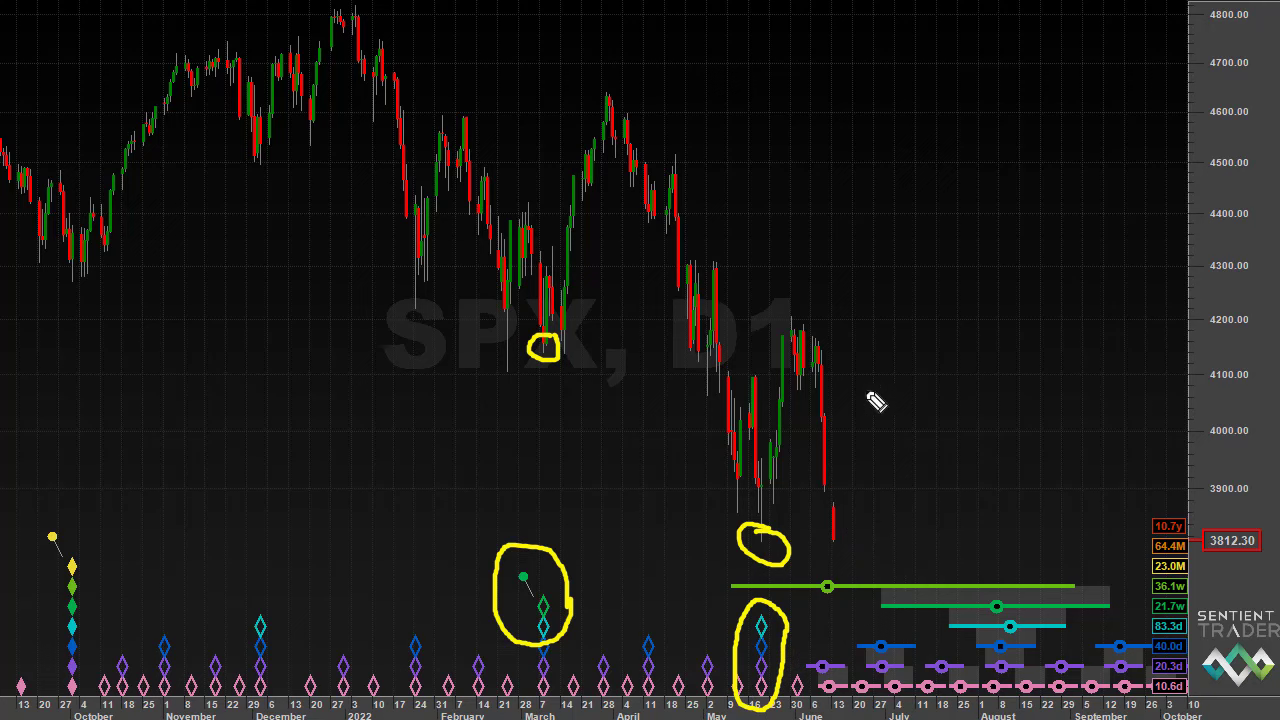
- Draw an arrow from early June down to the projected August trough, outline that trough with a triangle and point at the May marker stack
mouse_move(847, 348)
left_mouse_down()
mouse_move(972, 540)
mouse_move(959, 545)
mouse_move(991, 576)
mouse_move(962, 543)
left_mouse_up()
mouse_move(922, 588)
left_mouse_down()
mouse_move(1000, 700)
mouse_move(1060, 592)
mouse_move(937, 597)
left_mouse_up()
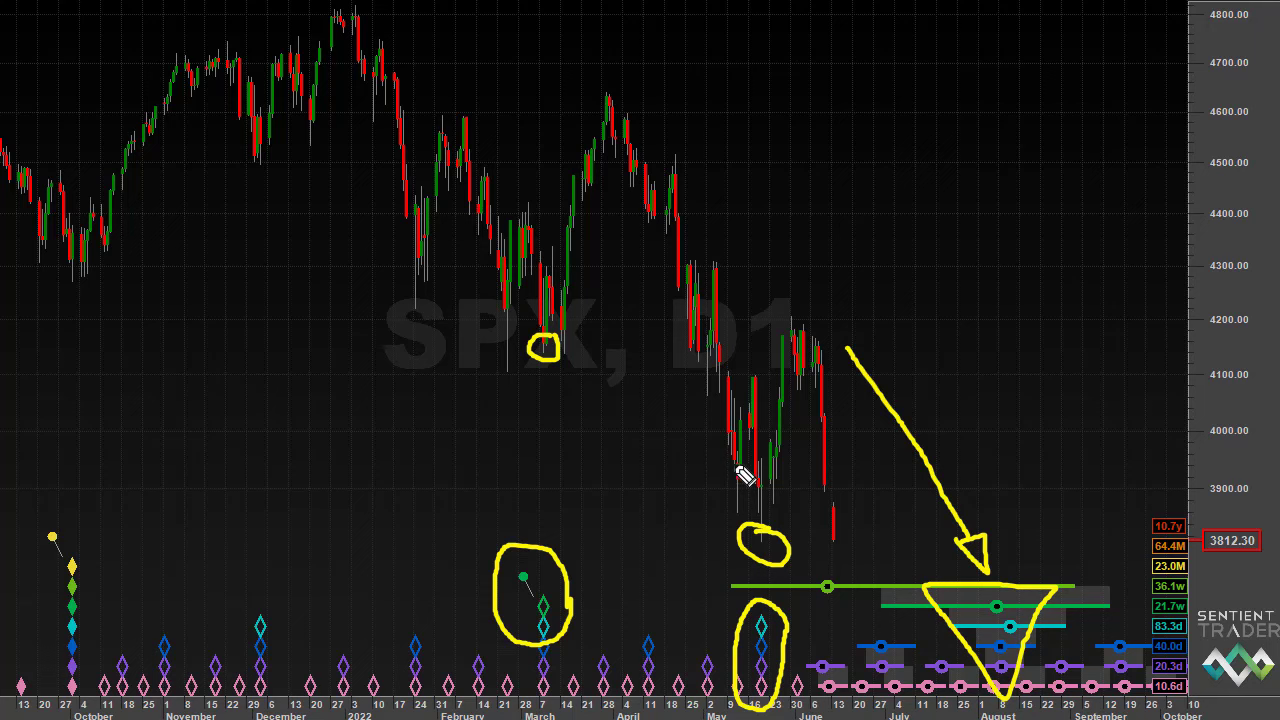
mouse_move(655, 590)
left_mouse_down()
mouse_move(719, 611)
mouse_move(705, 630)
mouse_move(728, 634)
mouse_move(716, 604)
left_mouse_up()
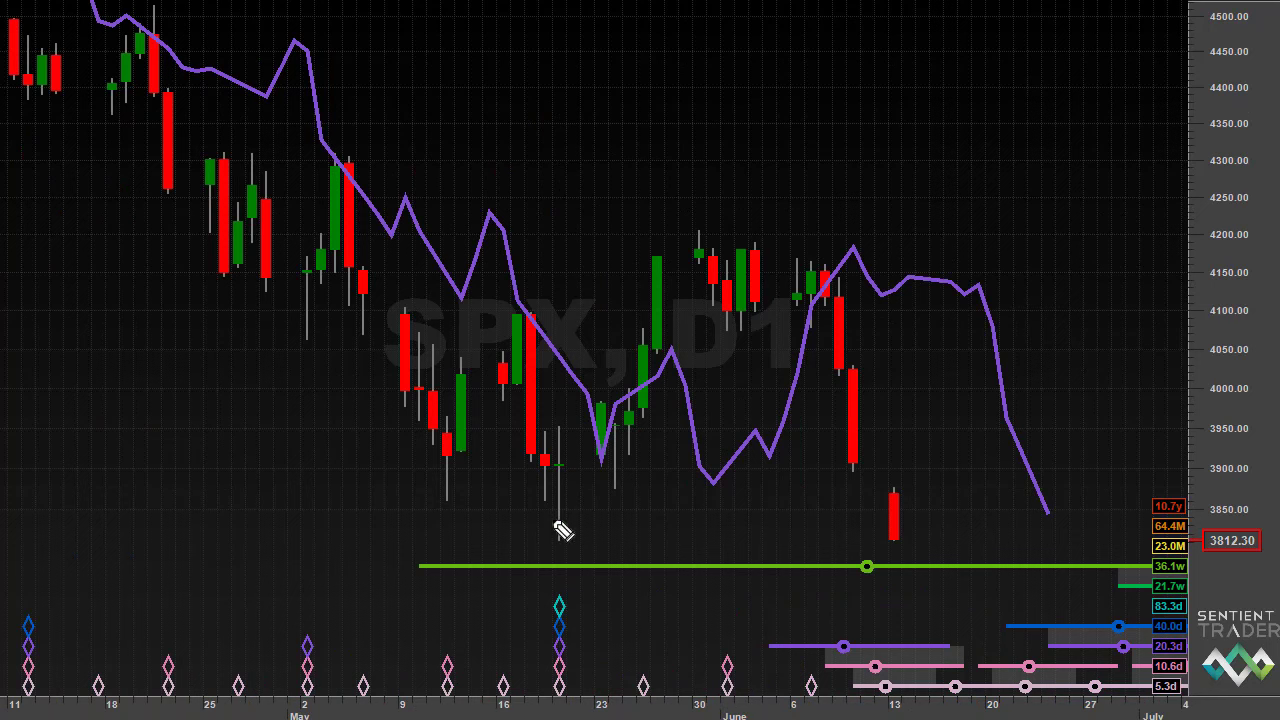
- Circle and point at the 20 May marker stack, mark the low above it and label a line near 4000 with the letter A
mouse_move(580, 558)
left_mouse_down()
mouse_move(569, 527)
mouse_move(546, 522)
mouse_move(523, 652)
mouse_move(536, 694)
mouse_move(561, 708)
mouse_move(599, 658)
mouse_move(595, 538)
left_mouse_up()
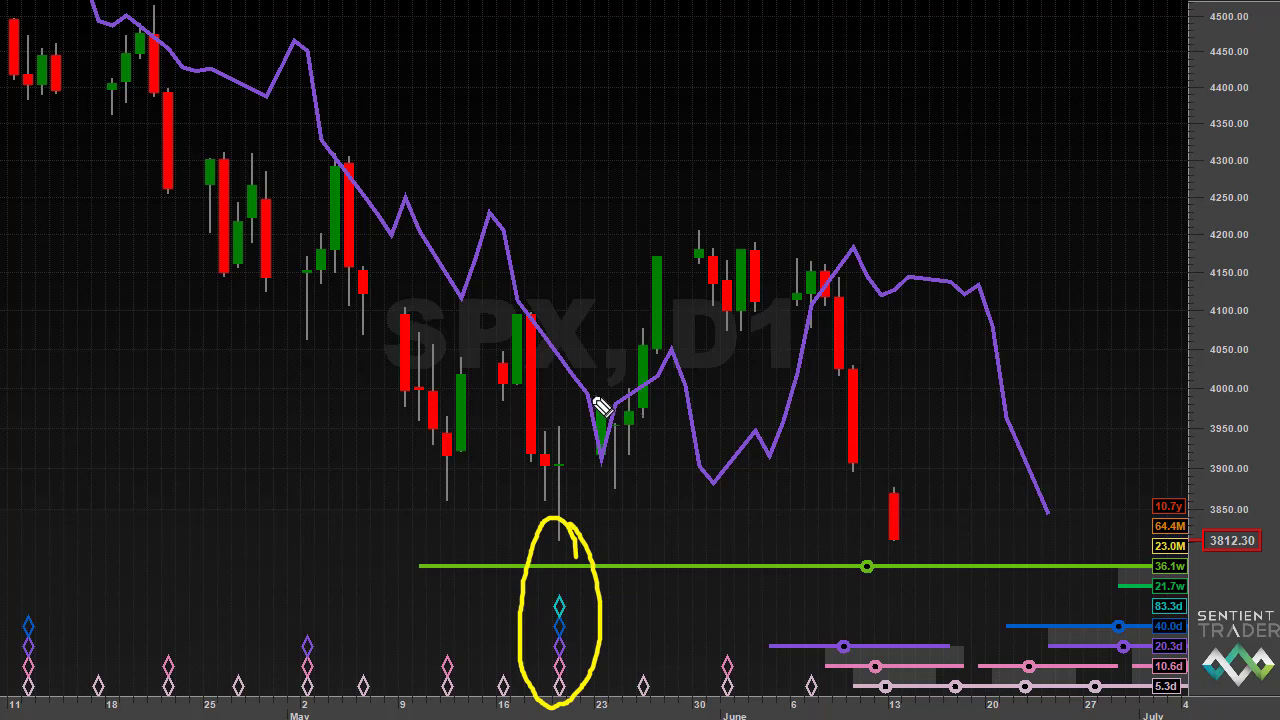
left_click_drag(596, 400, 668, 385)
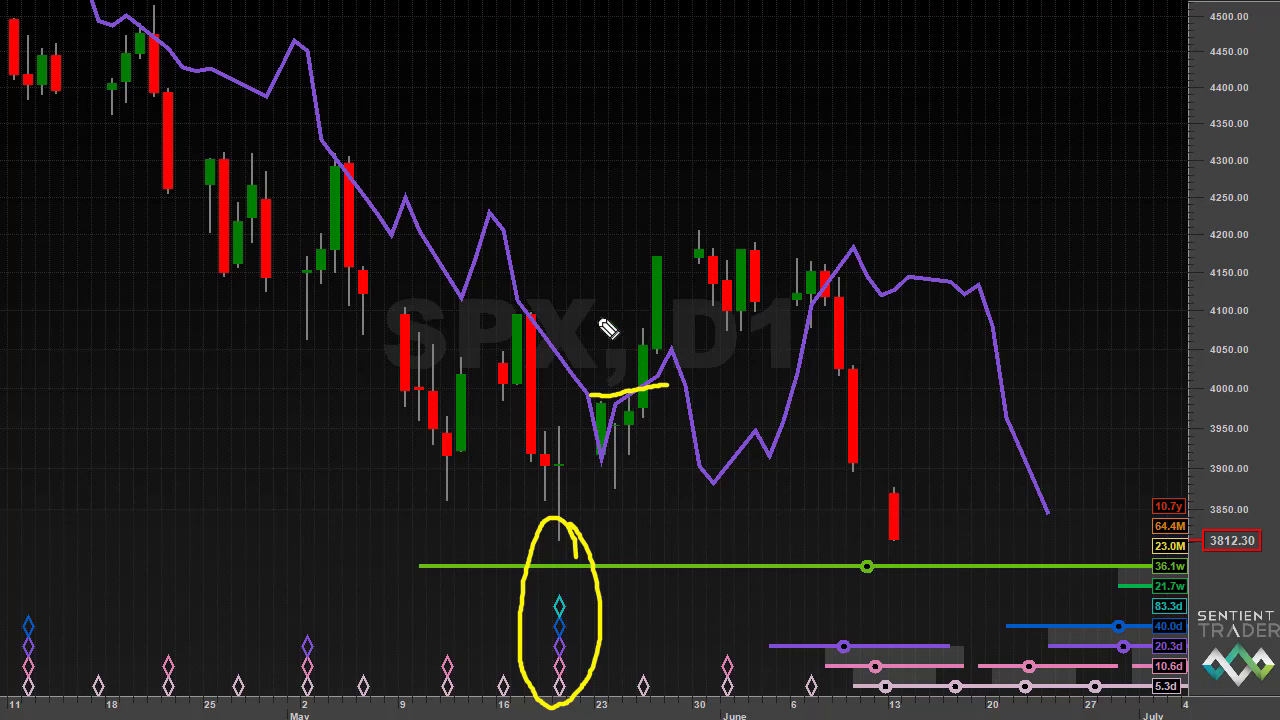
mouse_move(600, 308)
left_mouse_down()
mouse_move(589, 358)
mouse_move(602, 308)
mouse_move(614, 350)
mouse_move(612, 337)
left_mouse_up()
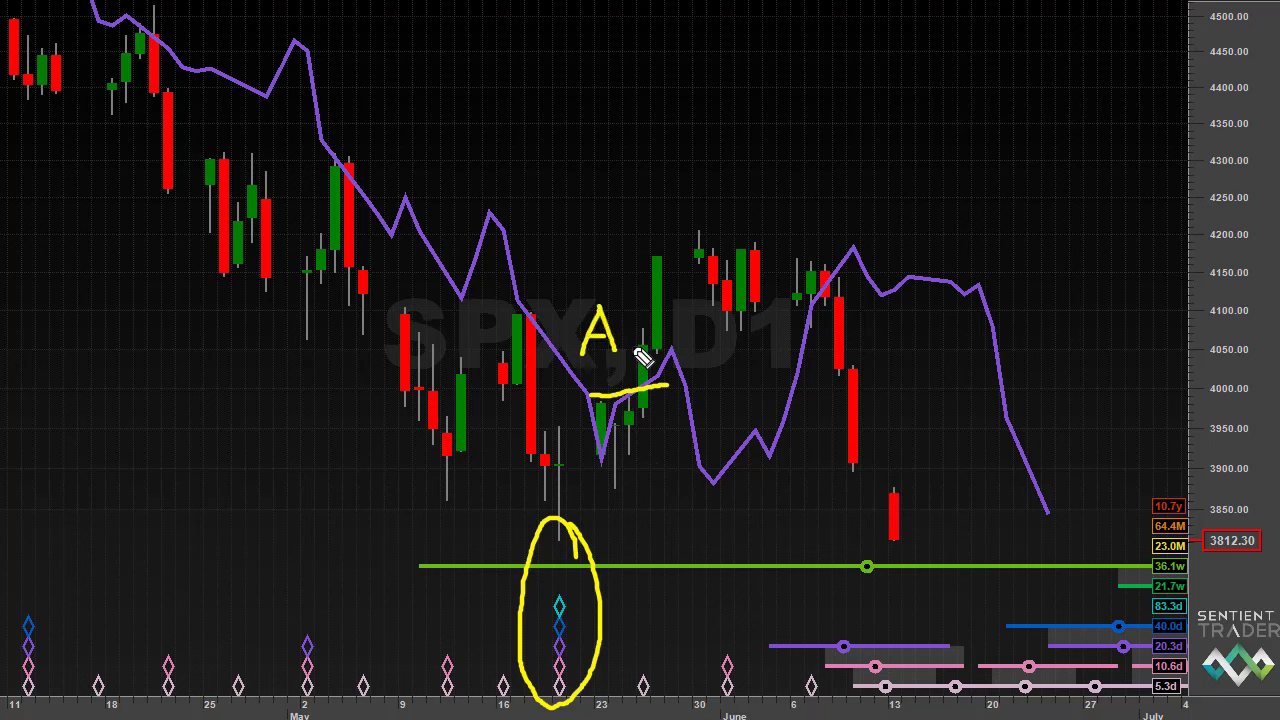
mouse_move(676, 569)
left_mouse_down()
mouse_move(614, 630)
mouse_move(628, 634)
left_mouse_up()
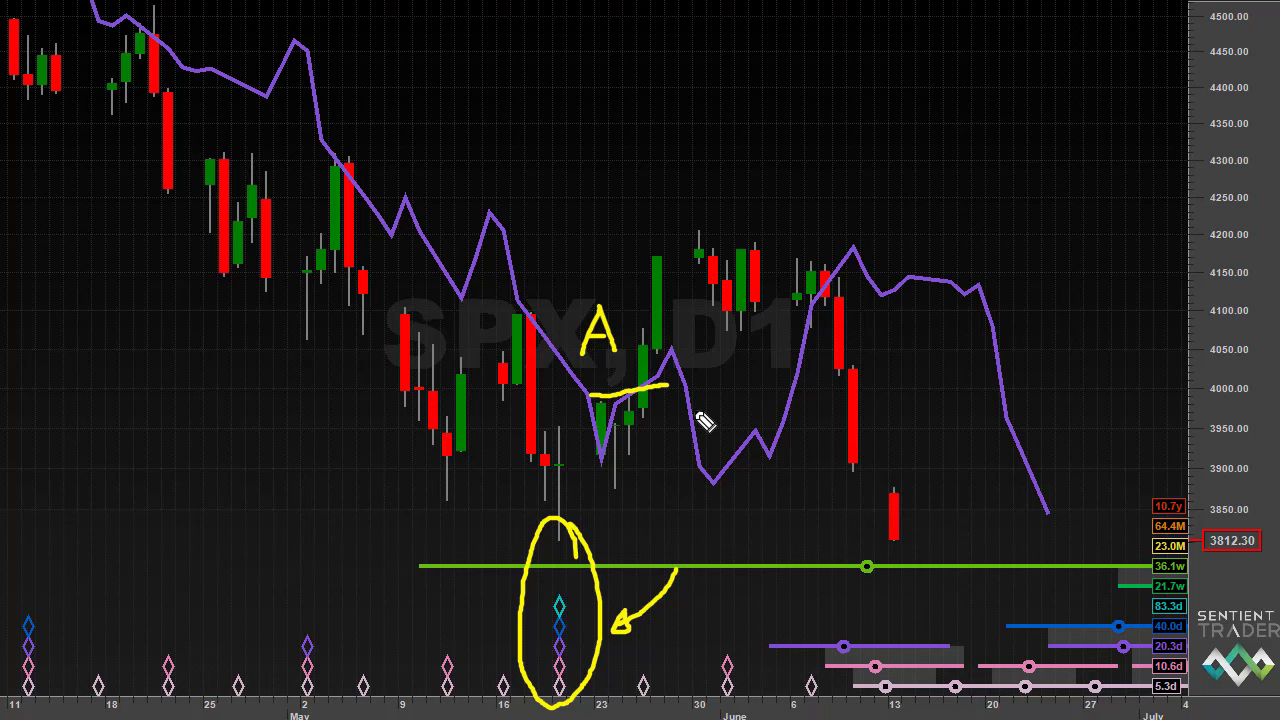
left_click_drag(542, 541, 577, 552)
- Point an arrow at the late May high, outline the projected mid-June trough with a triangle and circle the 6 to 8 June bars
mouse_move(600, 251)
left_mouse_down()
mouse_move(668, 252)
mouse_move(648, 262)
left_mouse_up()
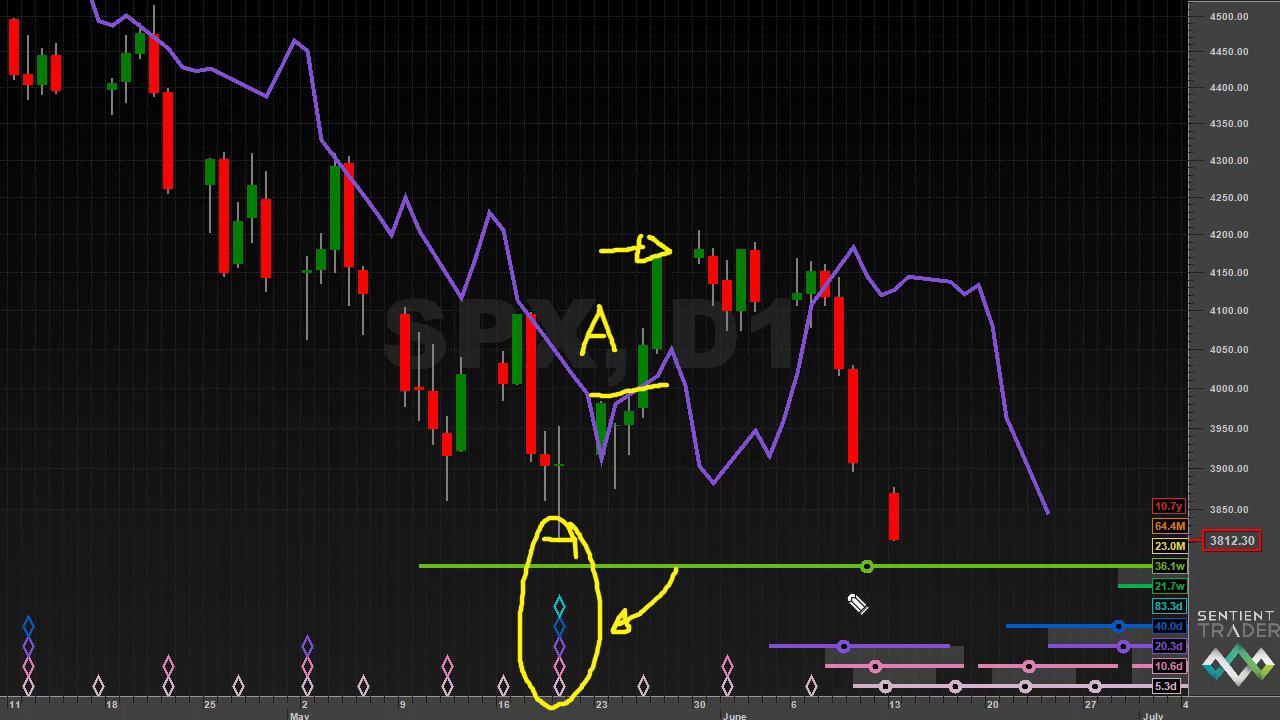
mouse_move(830, 648)
left_mouse_down()
mouse_move(888, 705)
mouse_move(940, 640)
mouse_move(814, 634)
left_mouse_up()
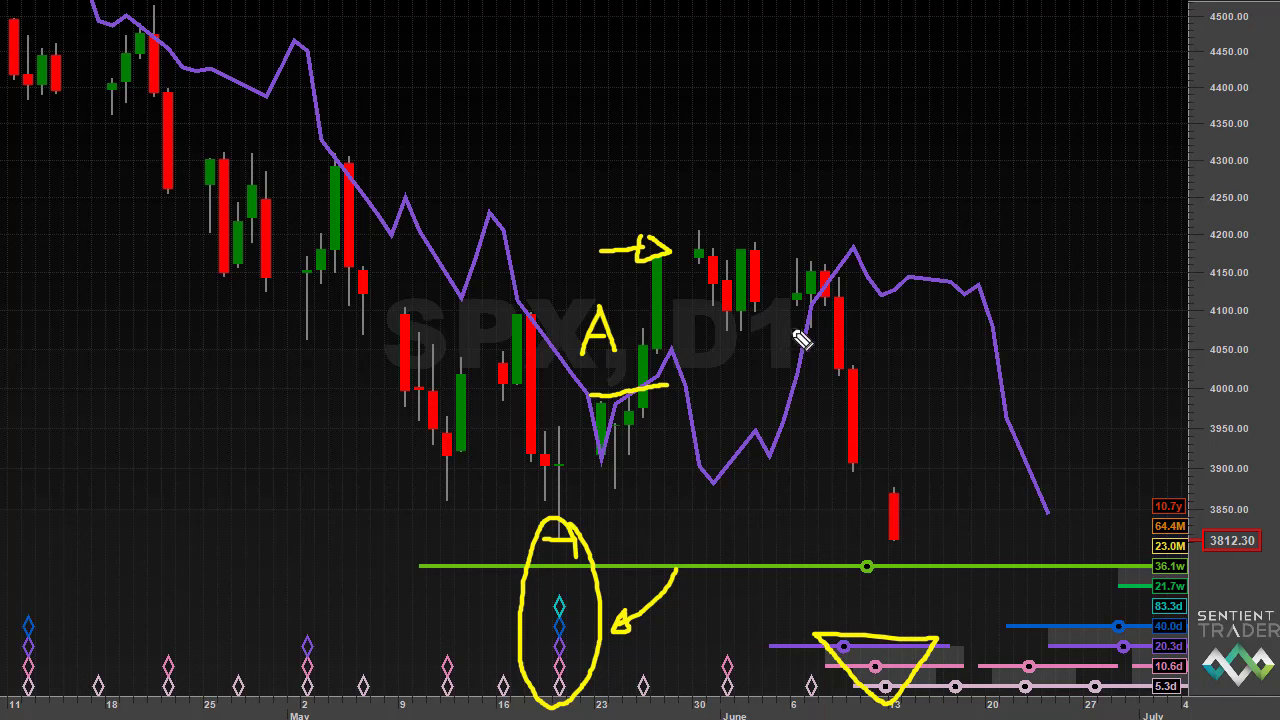
mouse_move(848, 256)
left_mouse_down()
mouse_move(787, 260)
mouse_move(771, 320)
mouse_move(799, 347)
mouse_move(828, 350)
mouse_move(857, 326)
mouse_move(850, 252)
left_mouse_up()
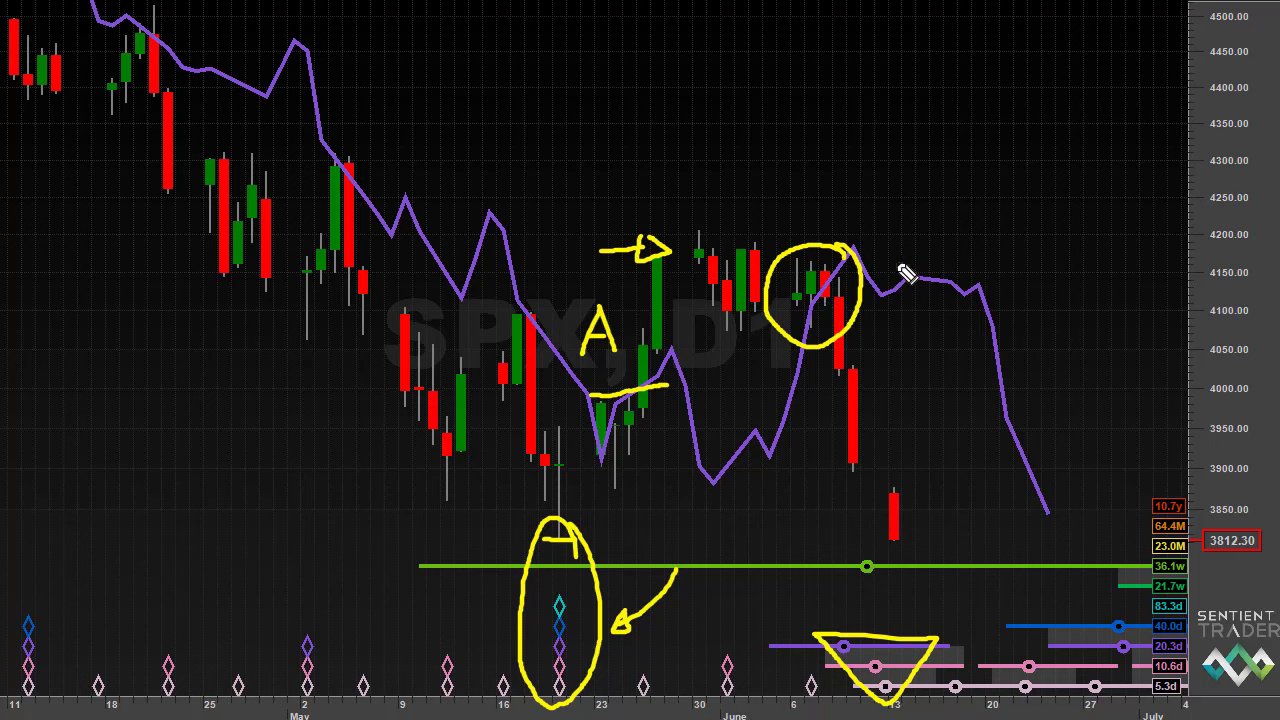
- Point arrows at the circled early June bars and the 20 May marker stack, and circle the letter A
mouse_move(925, 223)
left_mouse_down()
mouse_move(862, 286)
mouse_move(878, 290)
left_mouse_up()
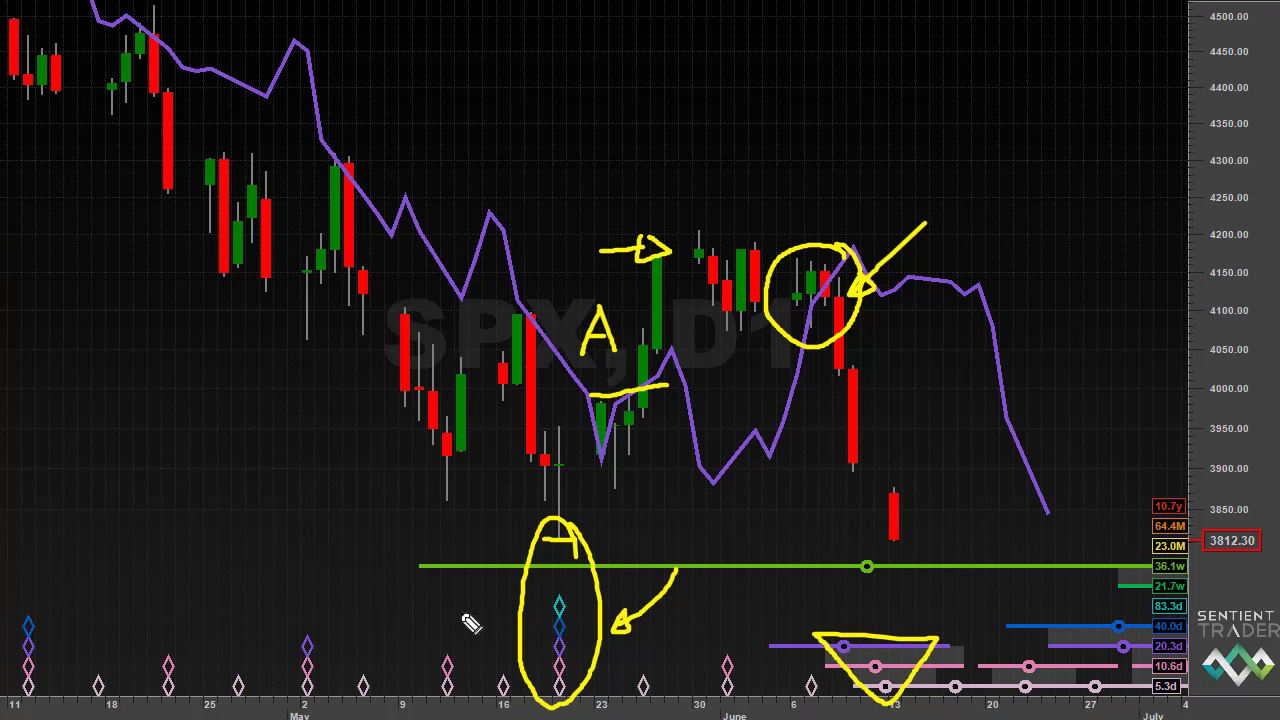
mouse_move(412, 565)
left_mouse_down()
mouse_move(505, 600)
mouse_move(506, 612)
left_mouse_up()
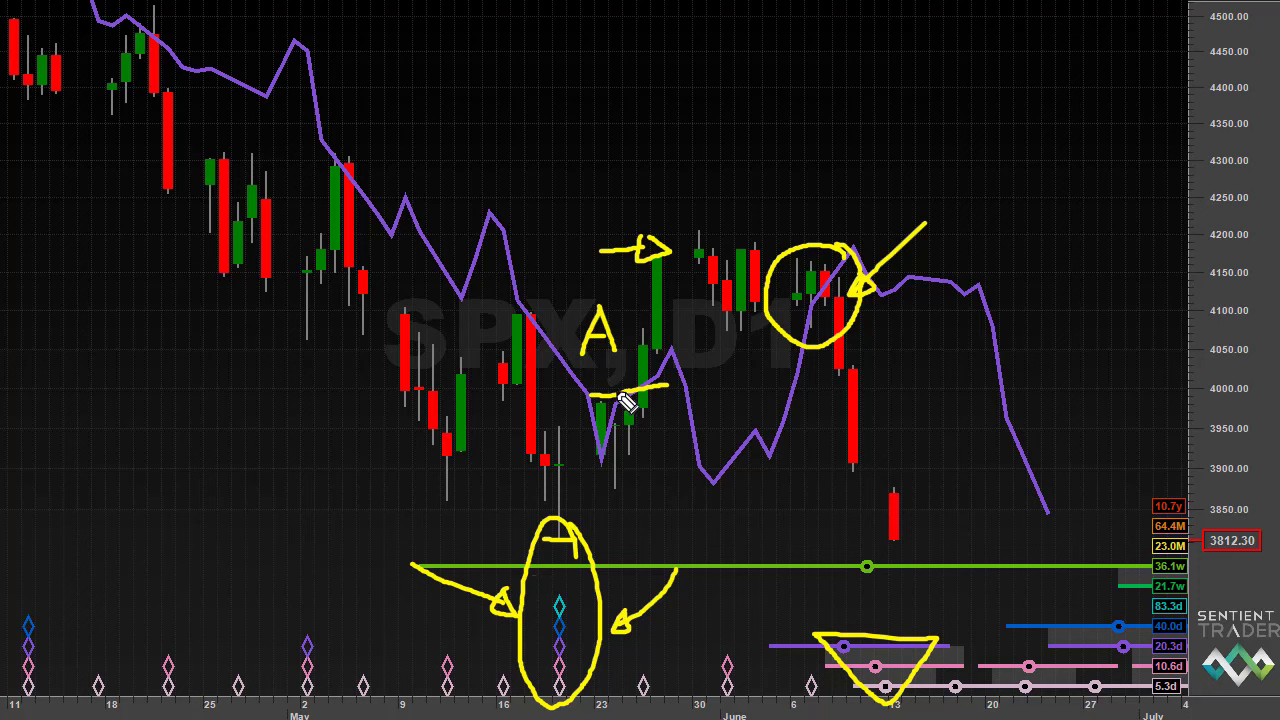
mouse_move(622, 297)
left_mouse_down()
mouse_move(571, 306)
mouse_move(560, 345)
mouse_move(574, 374)
mouse_move(619, 378)
mouse_move(644, 350)
mouse_move(609, 287)
left_mouse_up()
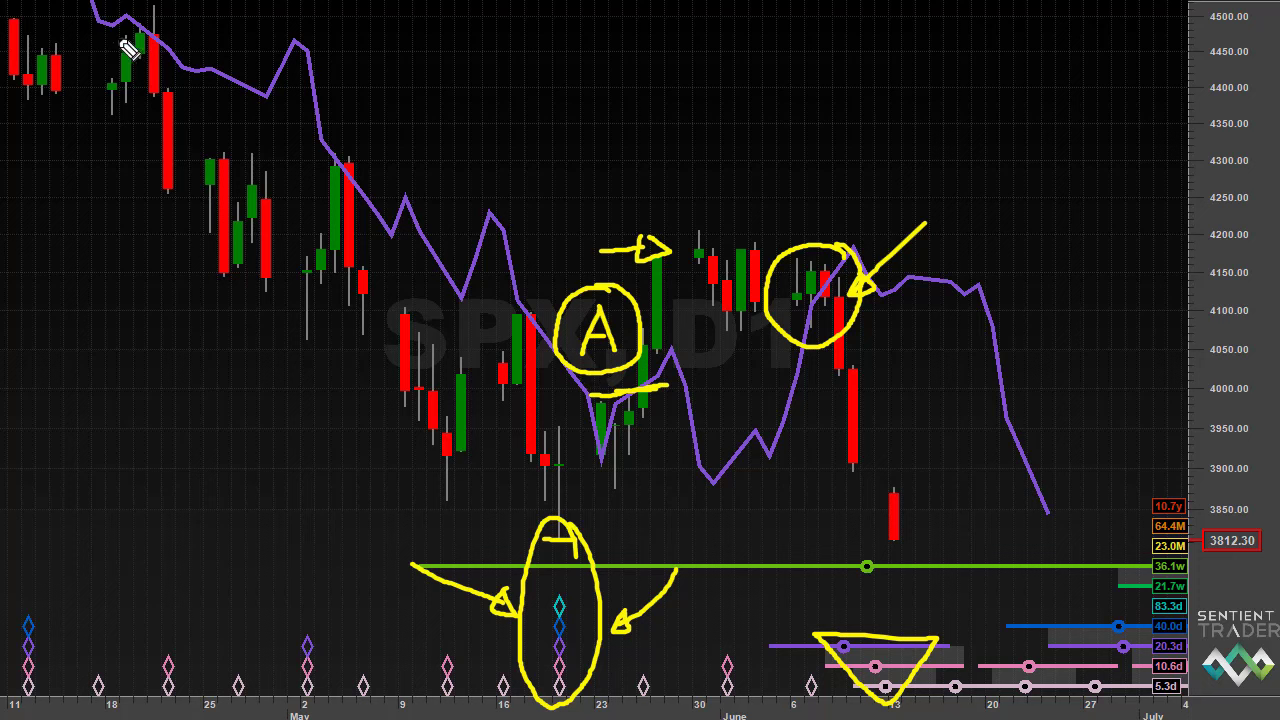
- Circle the price peaks near 20 April, 4 May and 17 May and draw a pointer stroke at the projection line's peaks near each
mouse_move(172, 20)
left_mouse_down()
mouse_move(136, 10)
mouse_move(117, 44)
mouse_move(160, 70)
mouse_move(186, 44)
mouse_move(166, 14)
left_mouse_up()
mouse_move(350, 144)
left_mouse_down()
mouse_move(308, 163)
mouse_move(337, 202)
mouse_move(380, 181)
mouse_move(348, 146)
left_mouse_up()
mouse_move(537, 300)
left_mouse_down()
mouse_move(493, 326)
mouse_move(516, 351)
mouse_move(533, 347)
mouse_move(528, 292)
left_mouse_up()
left_click_drag(360, 22, 242, 36)
left_click_drag(425, 88, 370, 142)
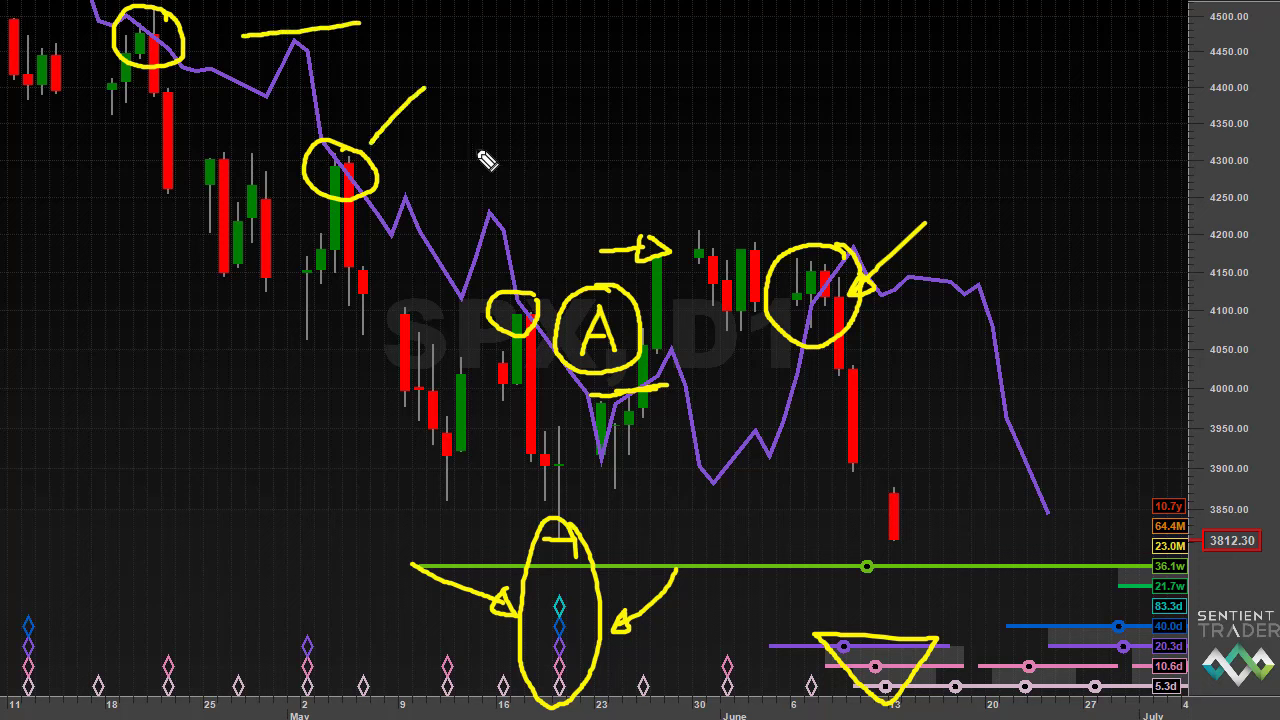
left_click_drag(527, 135, 500, 250)
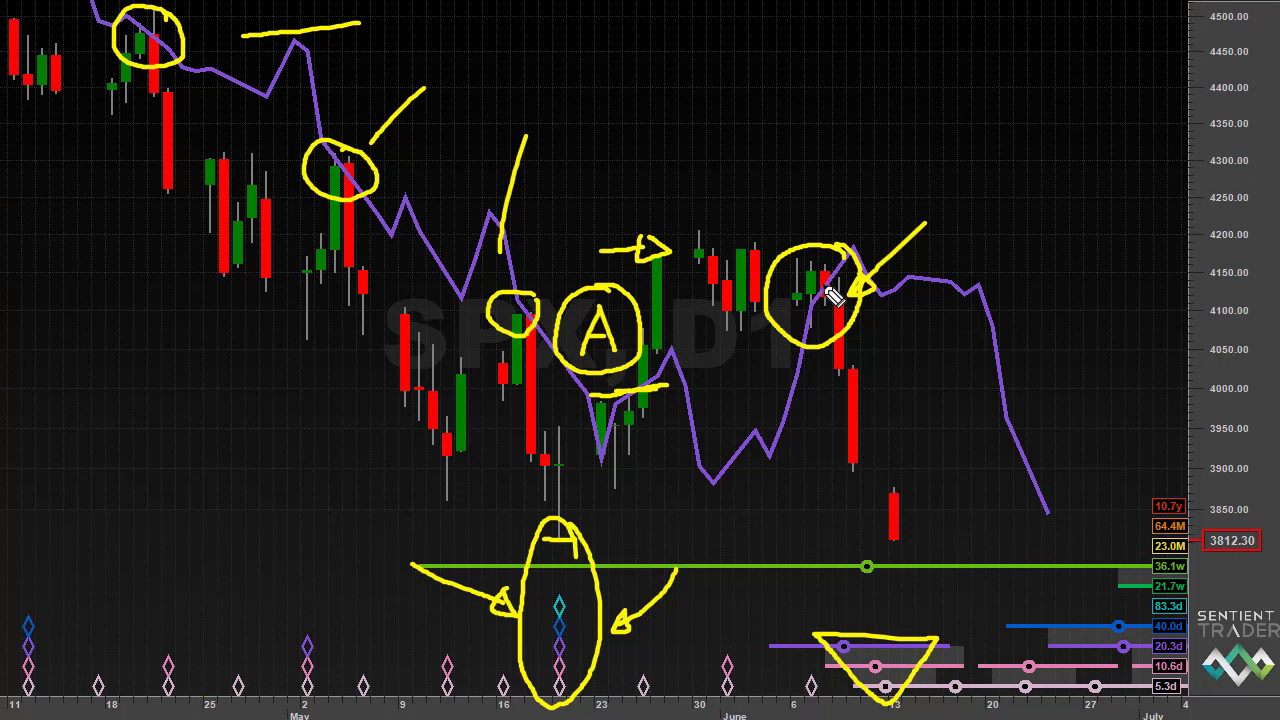
- Label the circled early June bars B, draw a rising line through them, write C above the arrow and clear the annotations
mouse_move(760, 352)
left_mouse_down()
mouse_move(760, 388)
mouse_move(766, 372)
mouse_move(786, 398)
mouse_move(762, 390)
left_mouse_up()
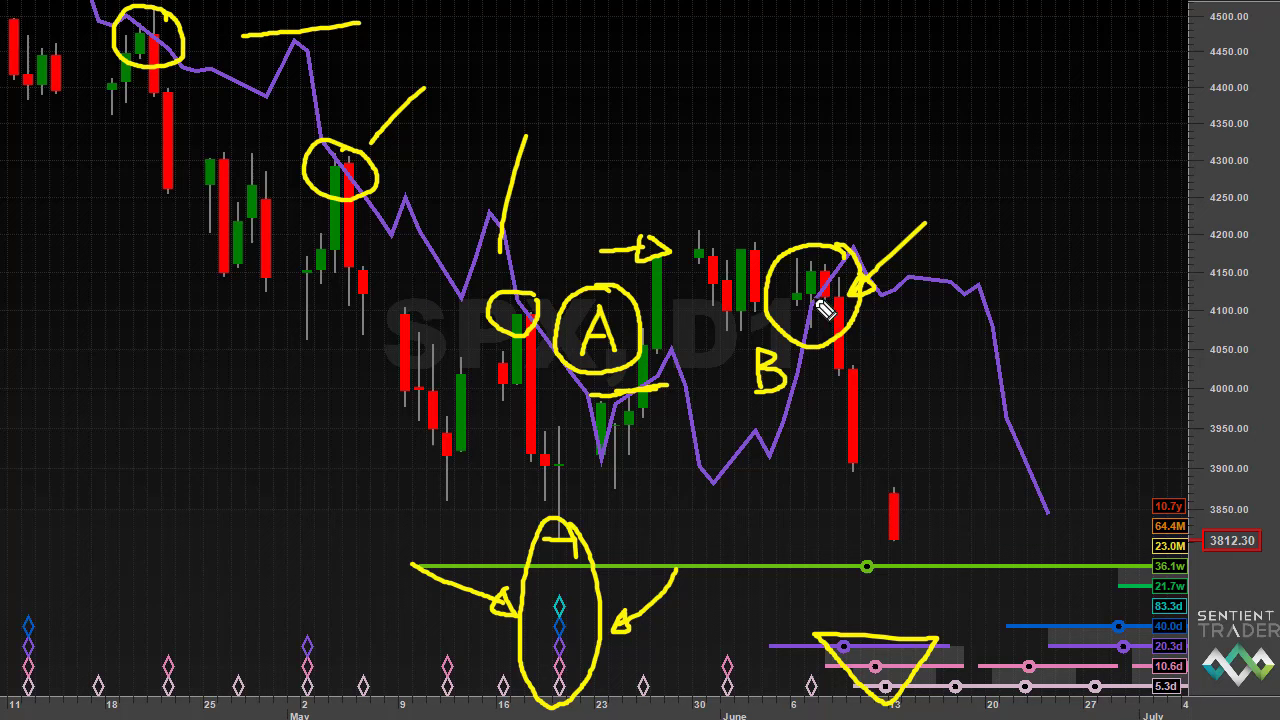
left_click_drag(811, 316, 870, 213)
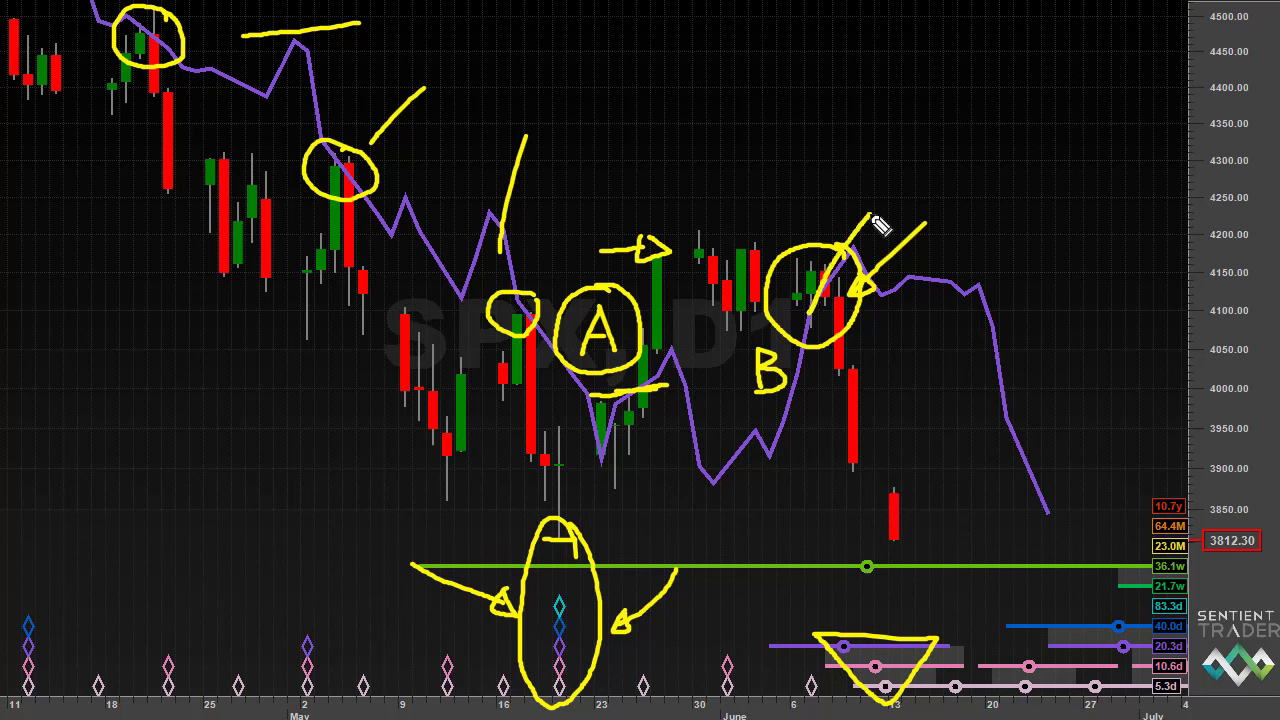
mouse_move(932, 182)
left_mouse_down()
mouse_move(905, 201)
mouse_move(941, 208)
left_mouse_up()
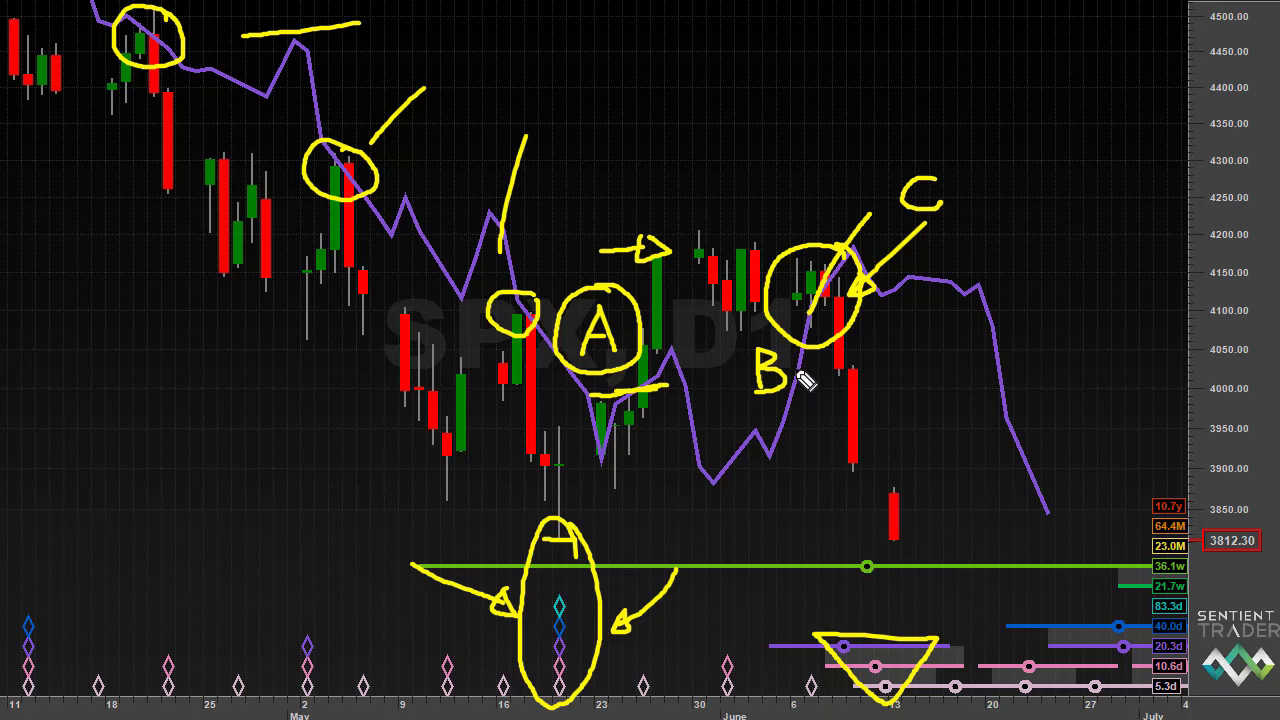
key("e")
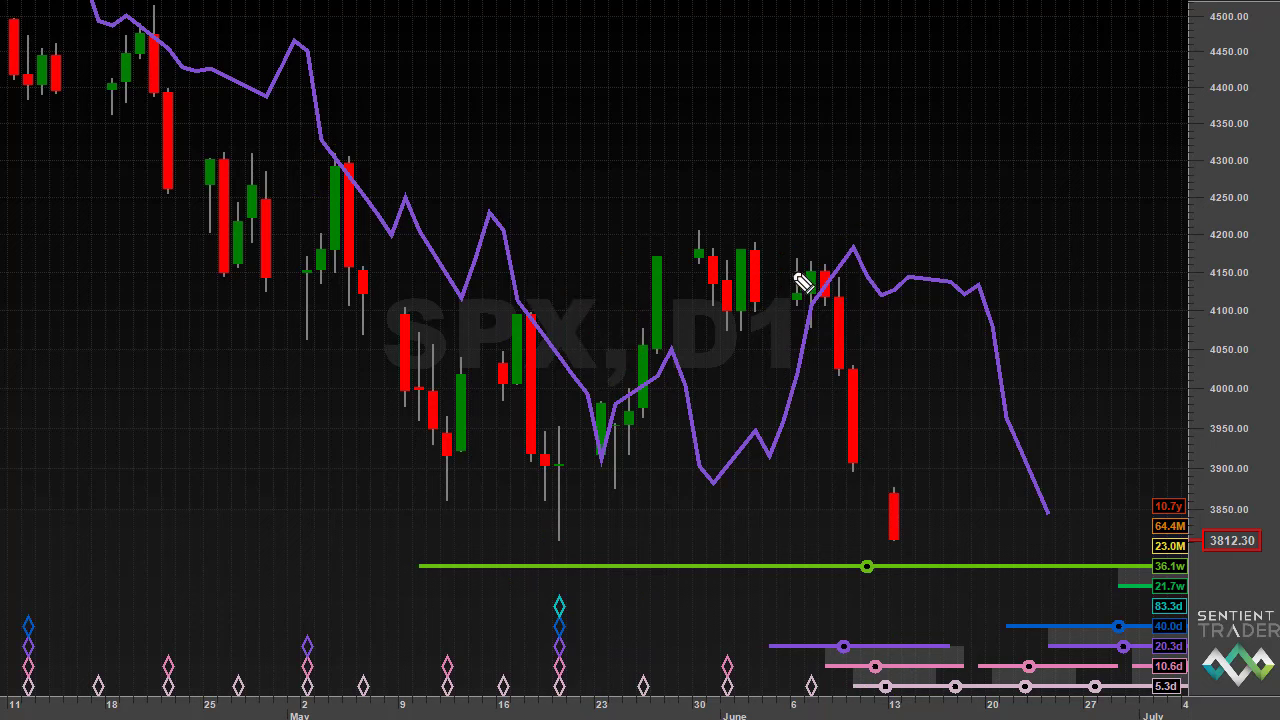
- Mark the June decline with an arrow, circle the 20 May stack and the 36.1w marker, add arrows beside them and clear the drawings
mouse_move(791, 271)
left_mouse_down()
mouse_move(826, 286)
mouse_move(850, 346)
left_mouse_up()
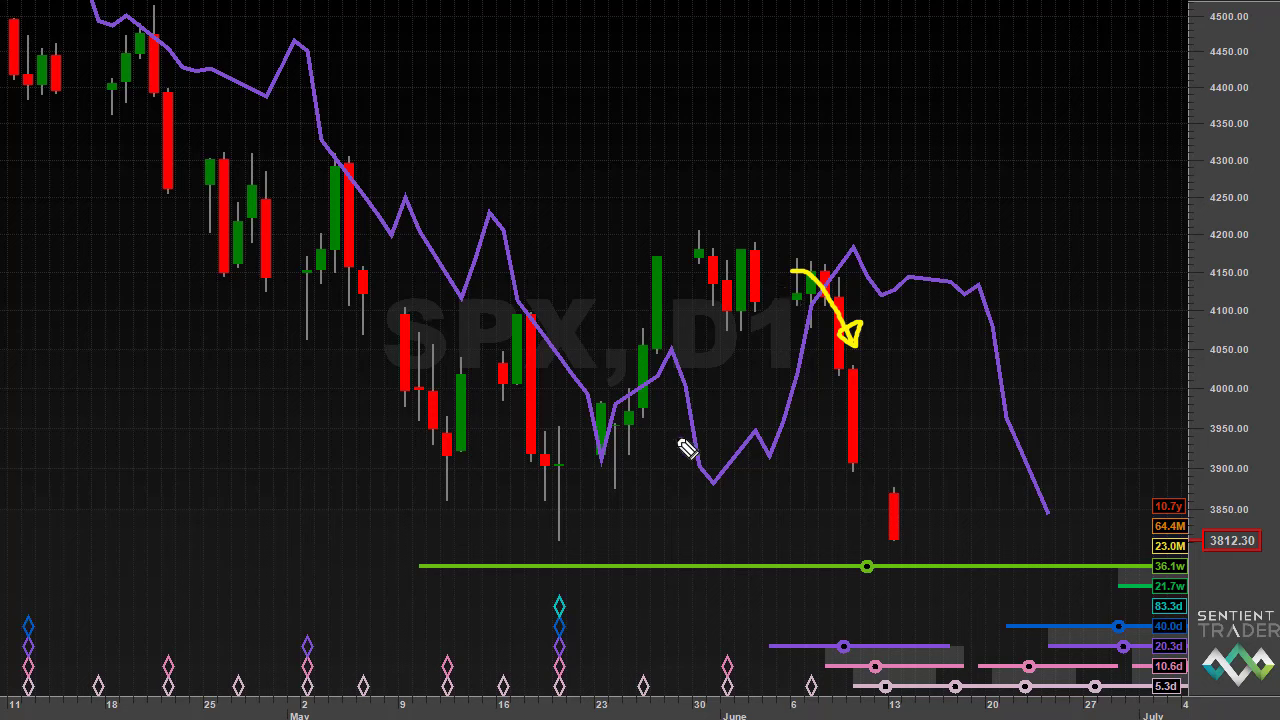
mouse_move(607, 651)
left_mouse_down()
mouse_move(595, 568)
mouse_move(574, 565)
mouse_move(551, 586)
mouse_move(539, 658)
mouse_move(590, 715)
mouse_move(616, 636)
left_mouse_up()
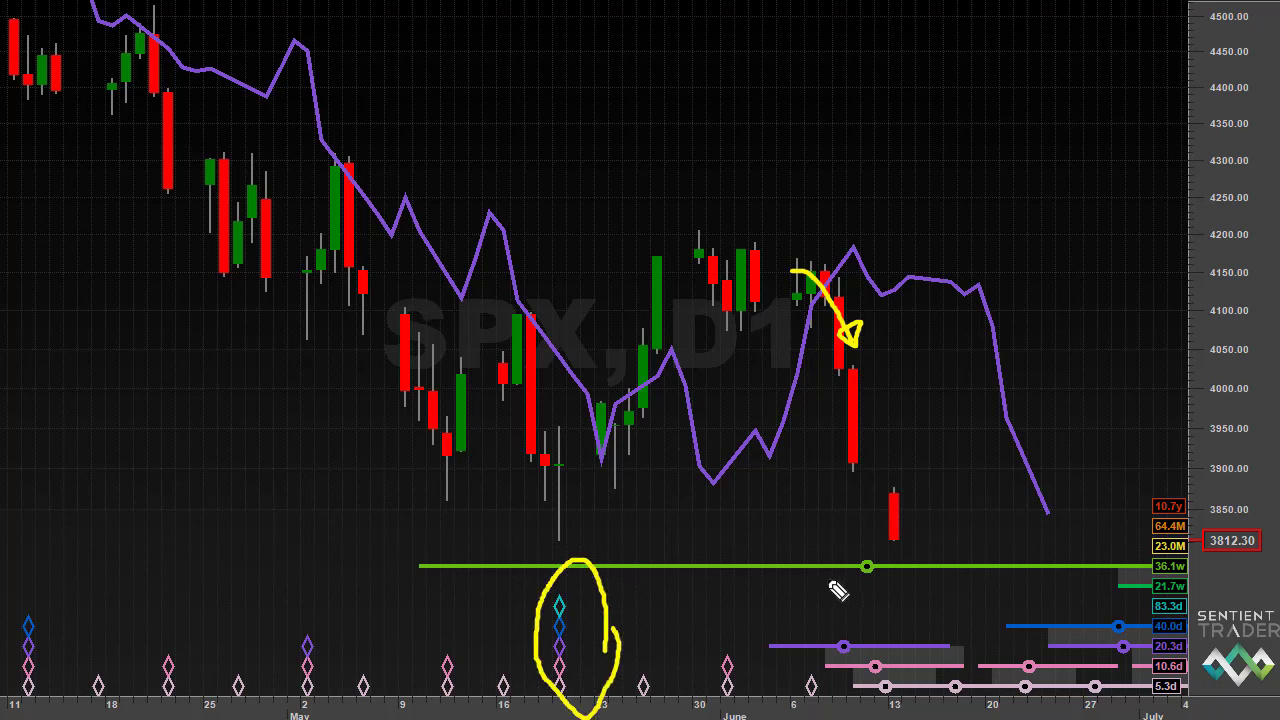
mouse_move(872, 549)
left_mouse_down()
mouse_move(853, 541)
mouse_move(883, 586)
mouse_move(906, 550)
mouse_move(945, 546)
mouse_move(943, 557)
mouse_move(940, 537)
left_mouse_up()
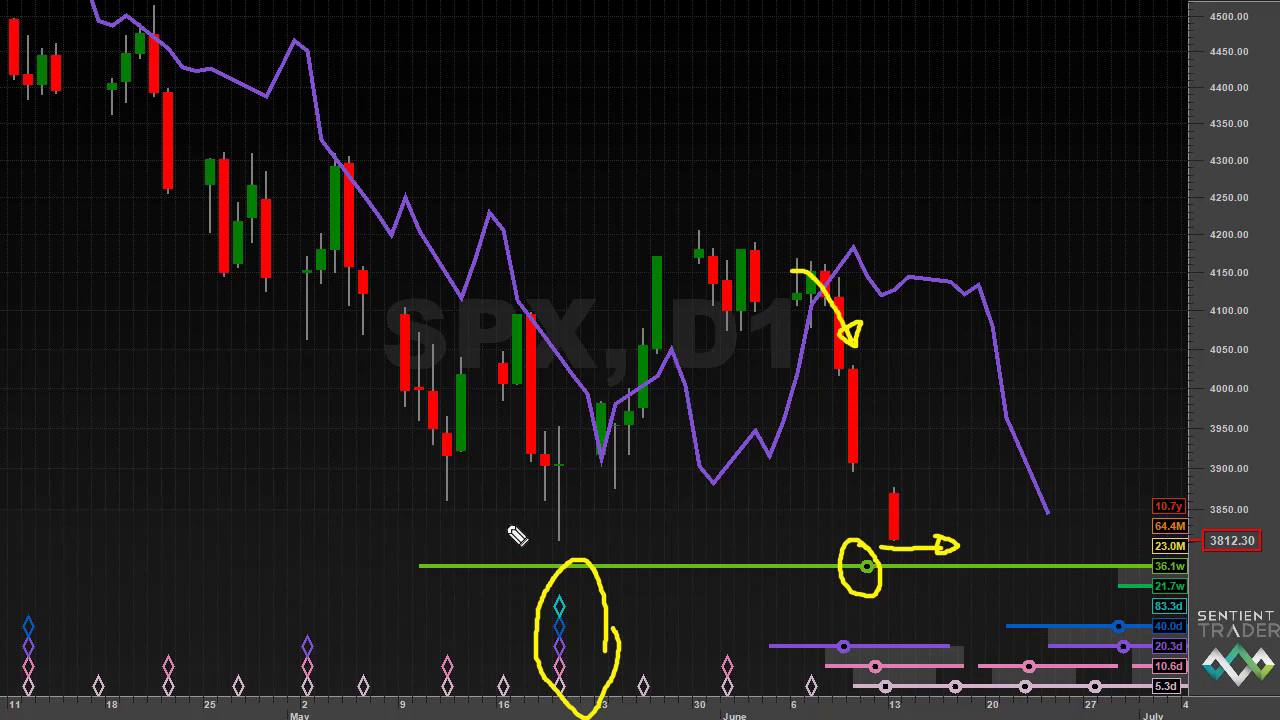
mouse_move(500, 518)
left_mouse_down()
mouse_move(545, 571)
mouse_move(541, 549)
left_mouse_up()
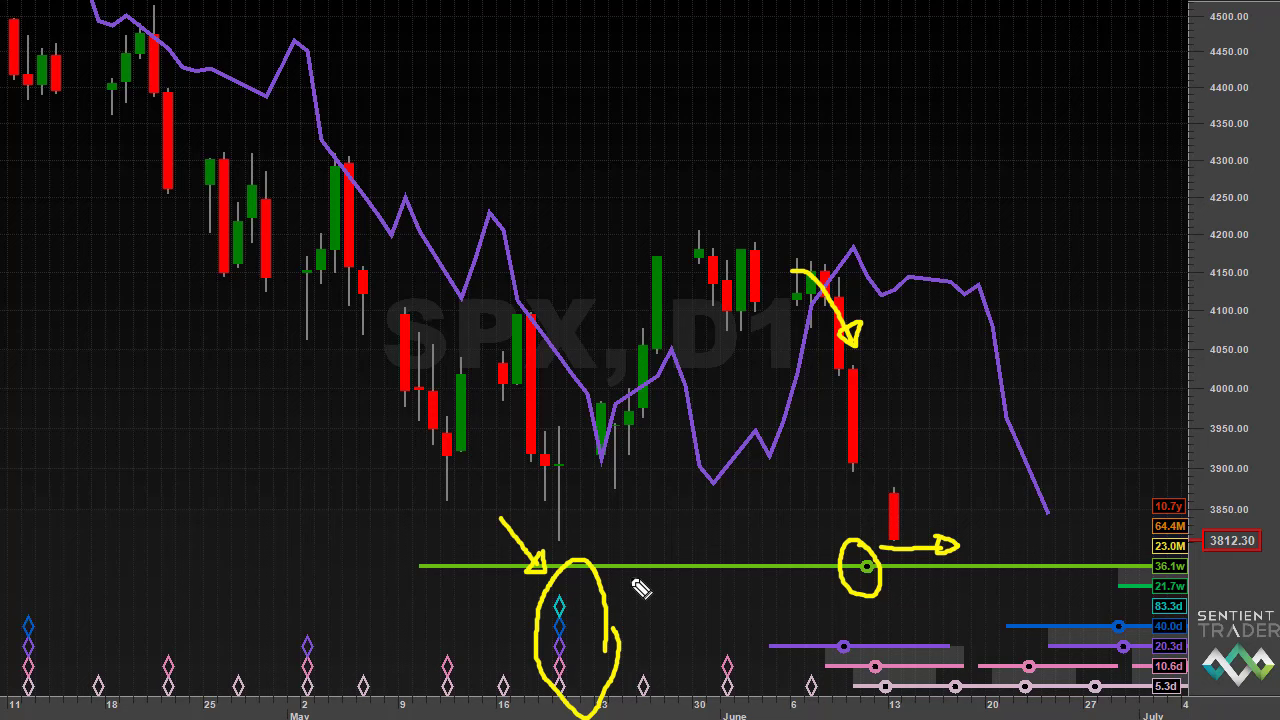
key("e")
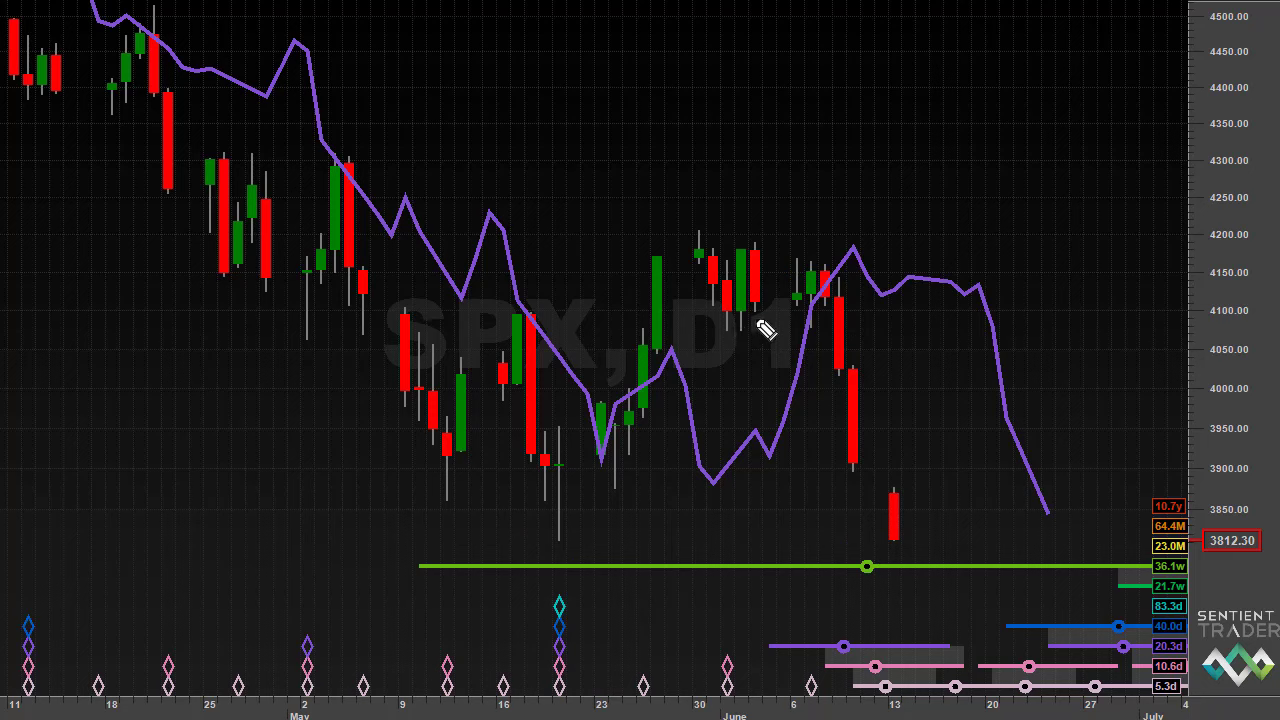
- Point an arrow at the 6 June bar, mark levels at about 4105 and 4075 and point at the decline that follows
mouse_move(735, 350)
left_mouse_down()
mouse_move(790, 323)
mouse_move(777, 307)
mouse_move(787, 331)
mouse_move(797, 312)
left_mouse_up()
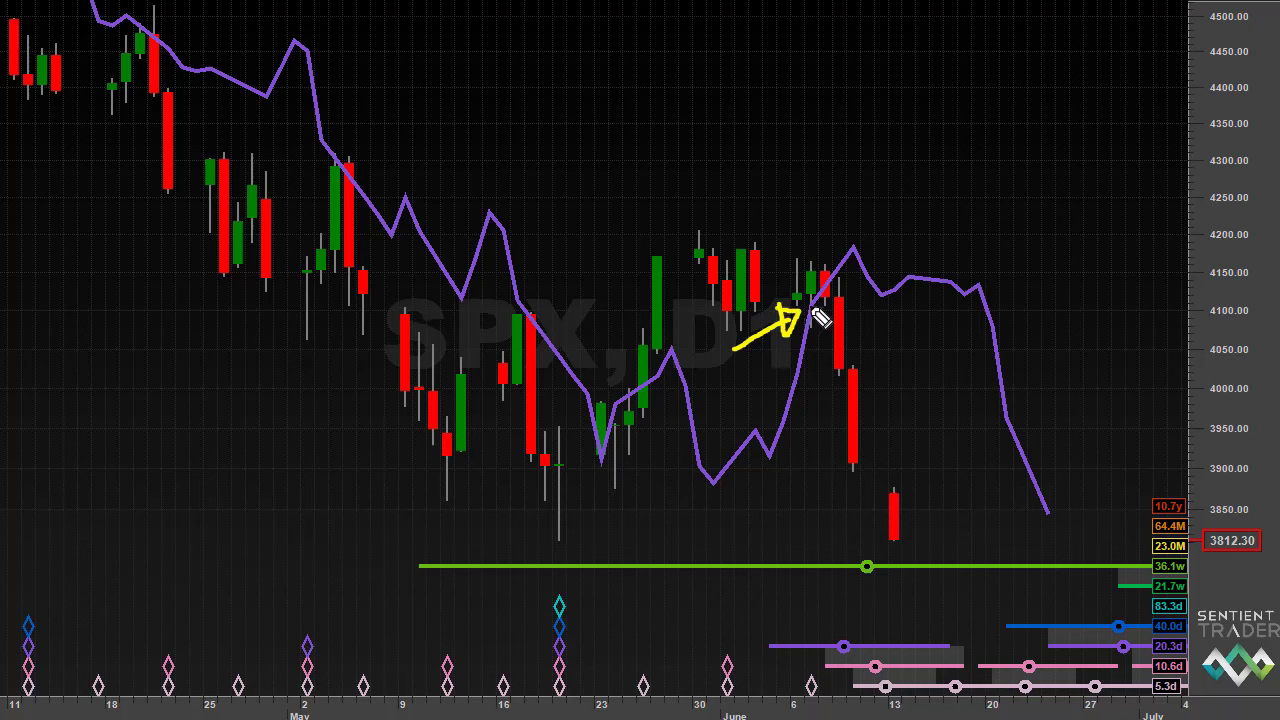
left_click(810, 305)
mouse_move(820, 307)
left_mouse_down()
mouse_move(832, 307)
mouse_move(819, 329)
left_mouse_up()
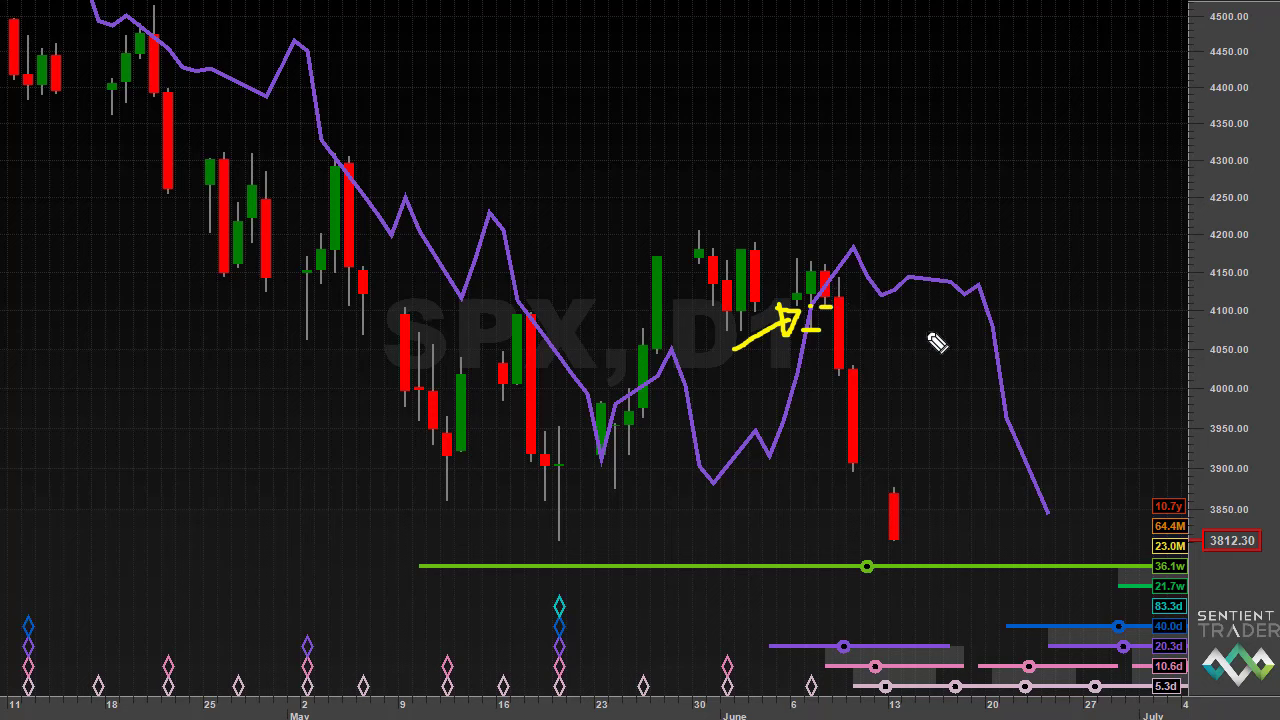
mouse_move(927, 330)
left_mouse_down()
mouse_move(848, 333)
mouse_move(871, 344)
left_mouse_up()
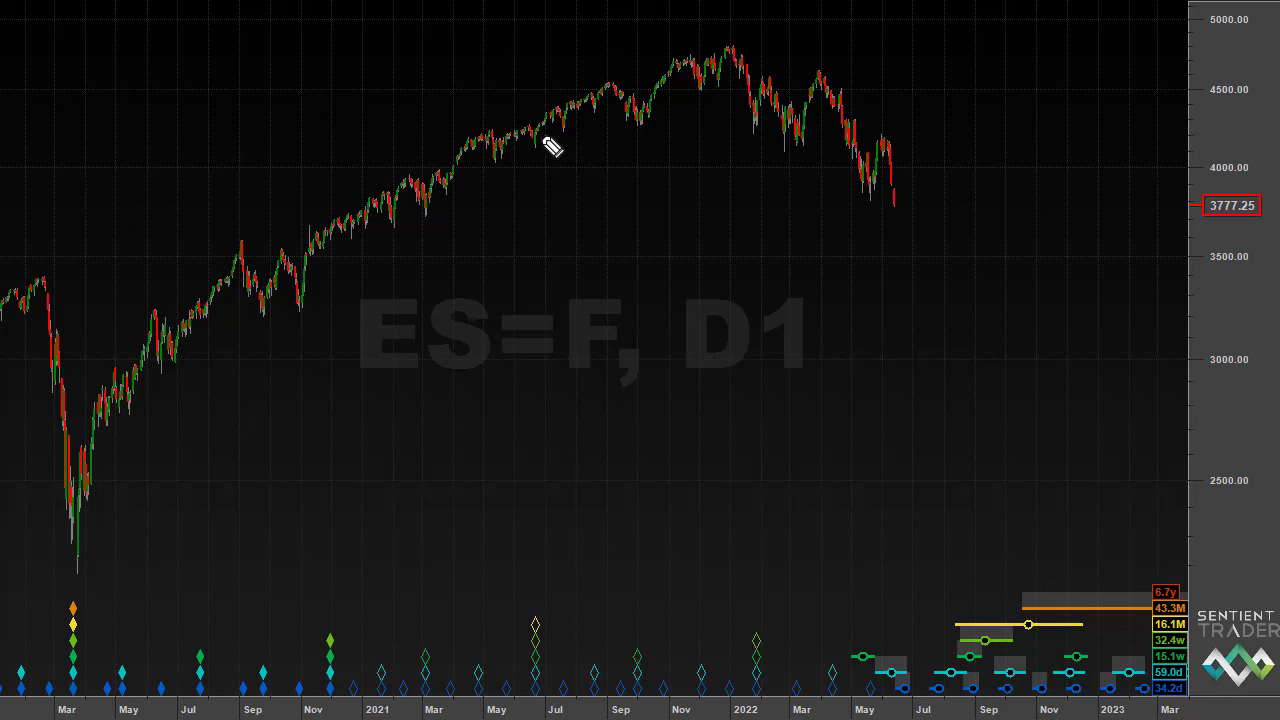
- On the ES=F chart, mark the June and July 2021 lows, the yellow diamond, the projected autumn 2022 trough and the projected decline, then clear the annotations
mouse_move(543, 134)
left_mouse_down()
mouse_move(542, 158)
mouse_move(549, 149)
left_mouse_up()
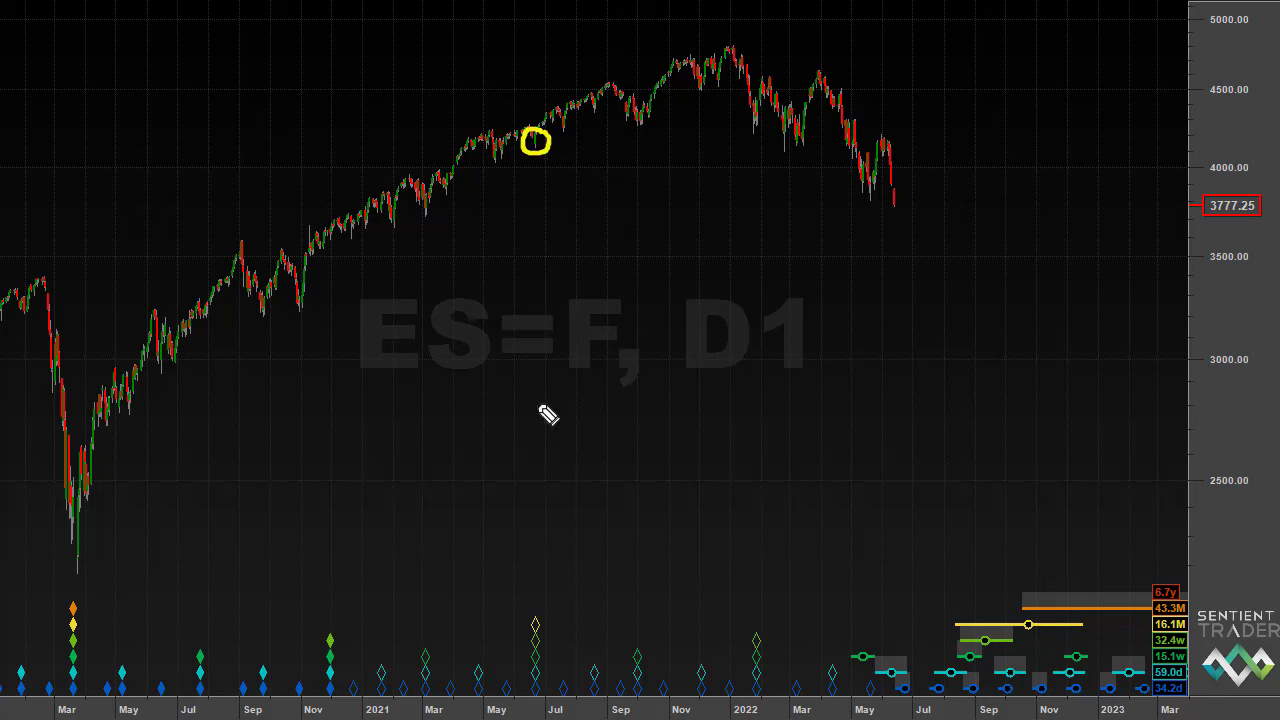
mouse_move(607, 538)
left_mouse_down()
mouse_move(553, 601)
mouse_move(565, 602)
left_mouse_up()
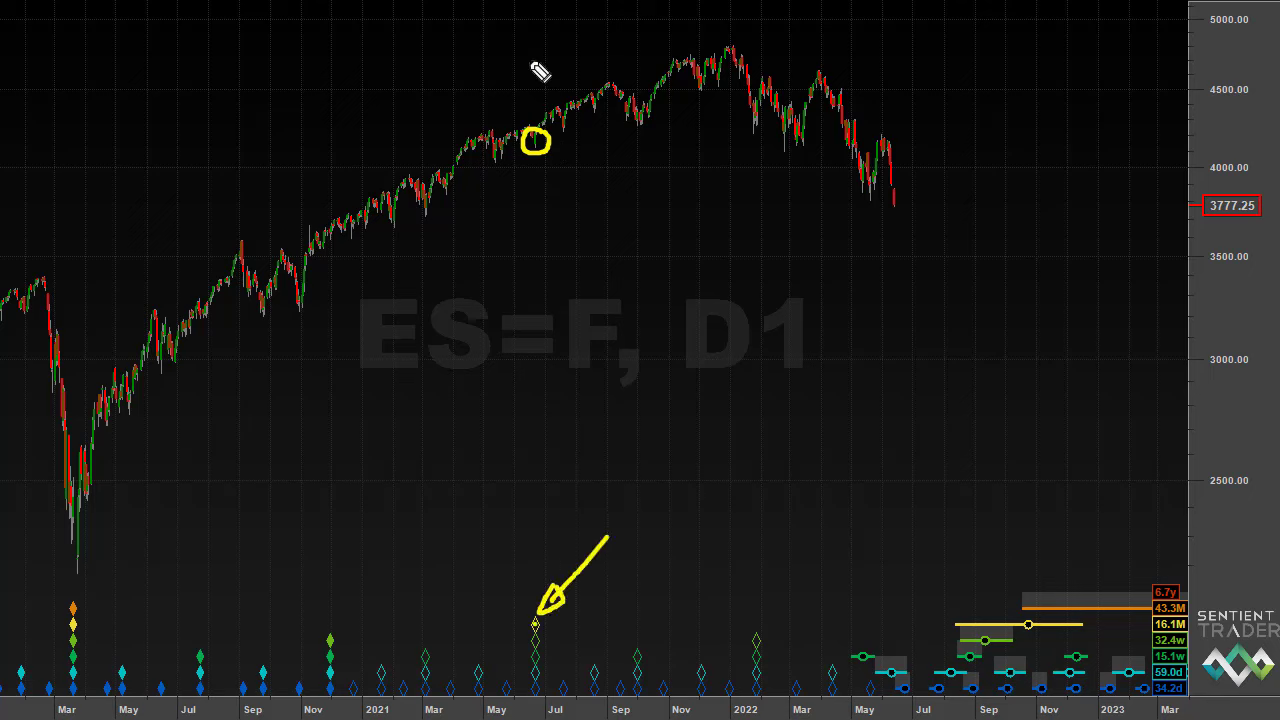
left_click_drag(563, 126, 574, 123)
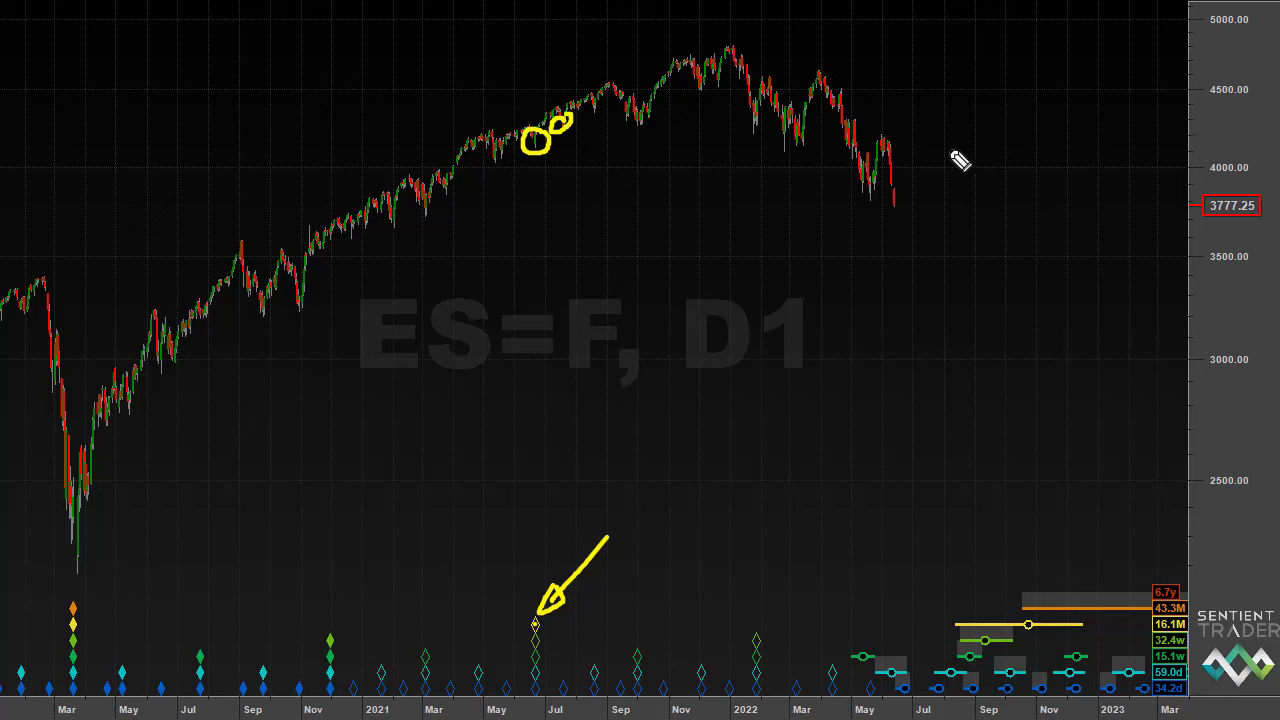
mouse_move(948, 622)
left_mouse_down()
mouse_move(986, 680)
mouse_move(1021, 692)
mouse_move(1068, 624)
mouse_move(940, 617)
left_mouse_up()
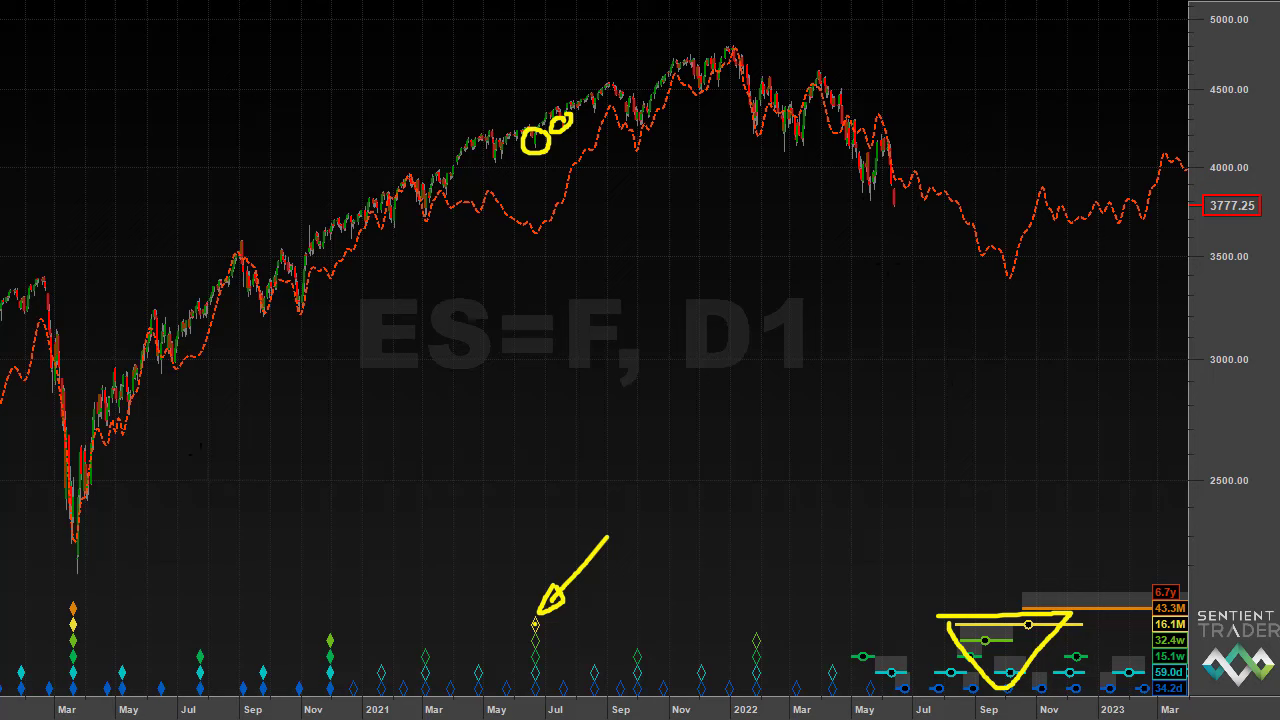
left_click_drag(893, 170, 1003, 281)
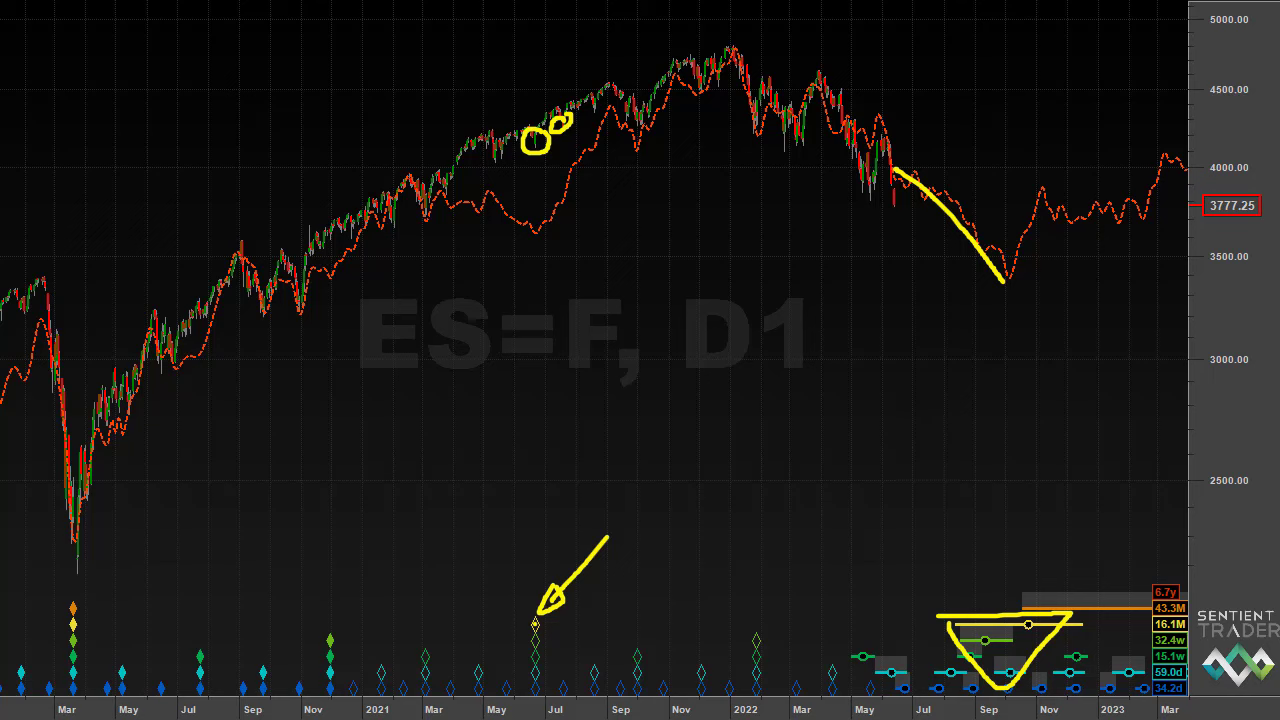
key("Escape")
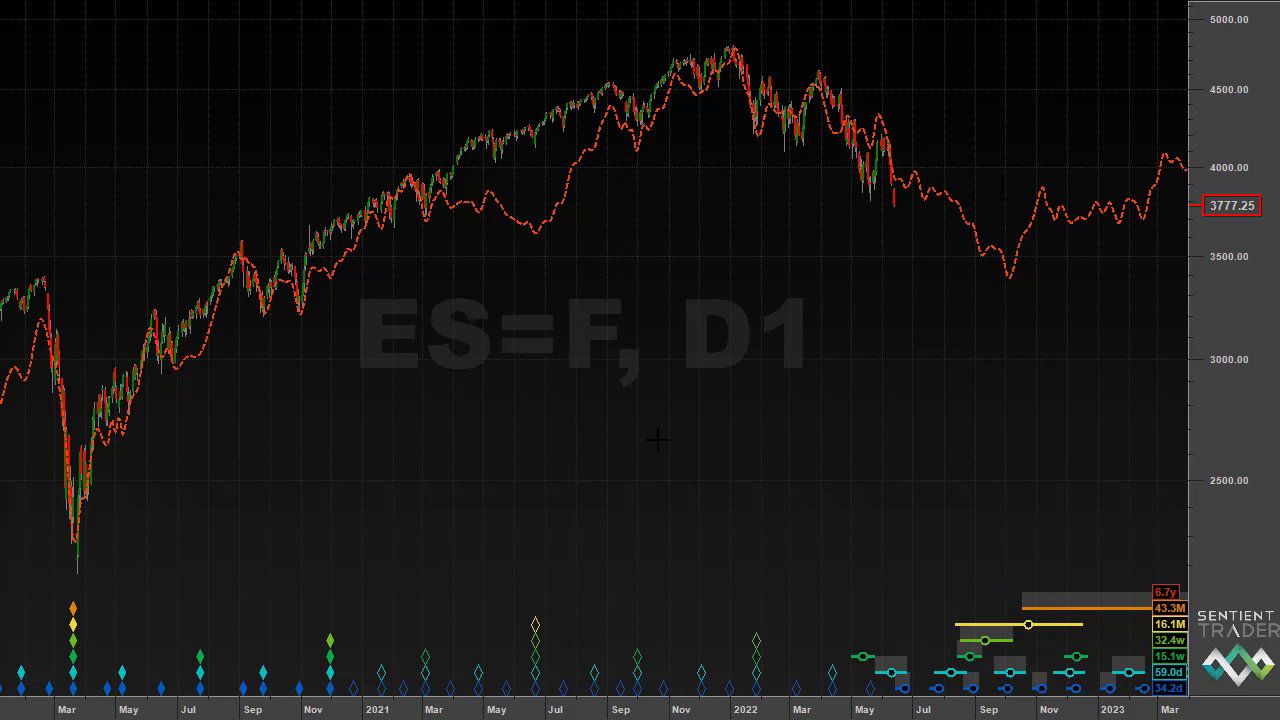
- Zoom the ES=F chart in on October 2021 onward, outline the projected mid-June trough with a triangle and point at the late May projection peak
left_click_drag(651, 447, 1104, 620)
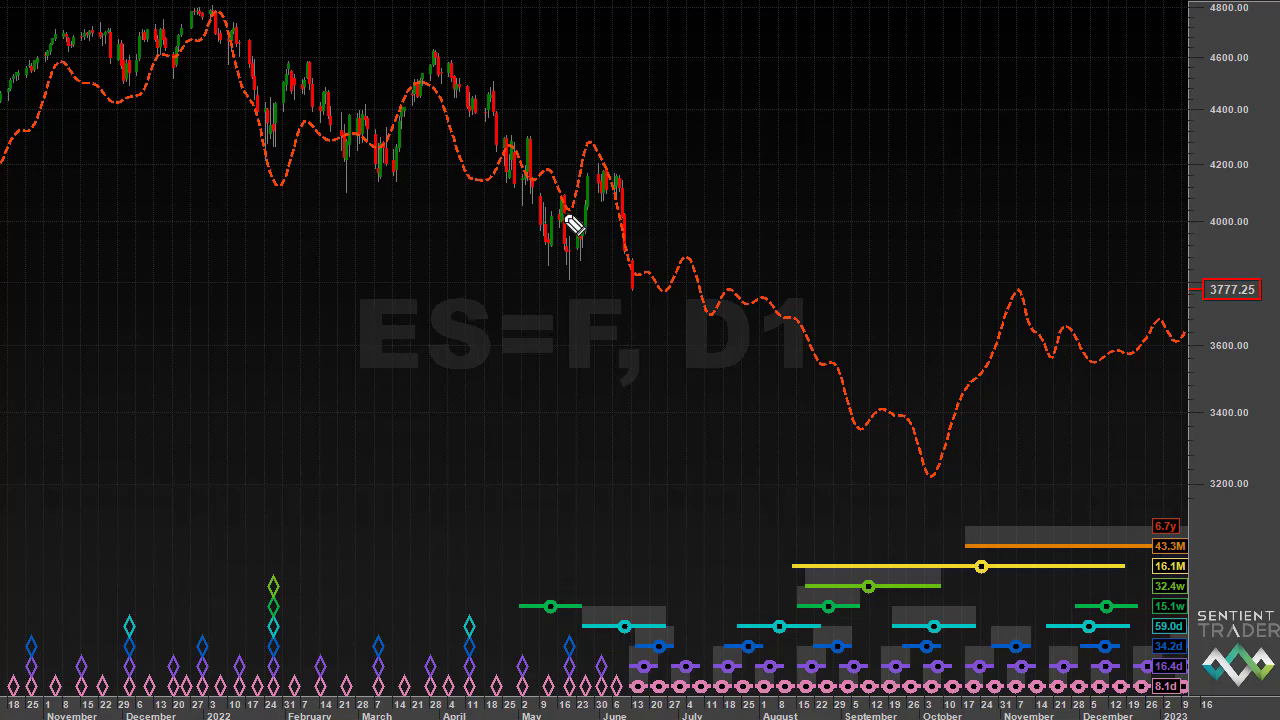
mouse_move(535, 604)
left_mouse_down()
mouse_move(592, 639)
mouse_move(642, 698)
mouse_move(668, 604)
mouse_move(530, 602)
left_mouse_up()
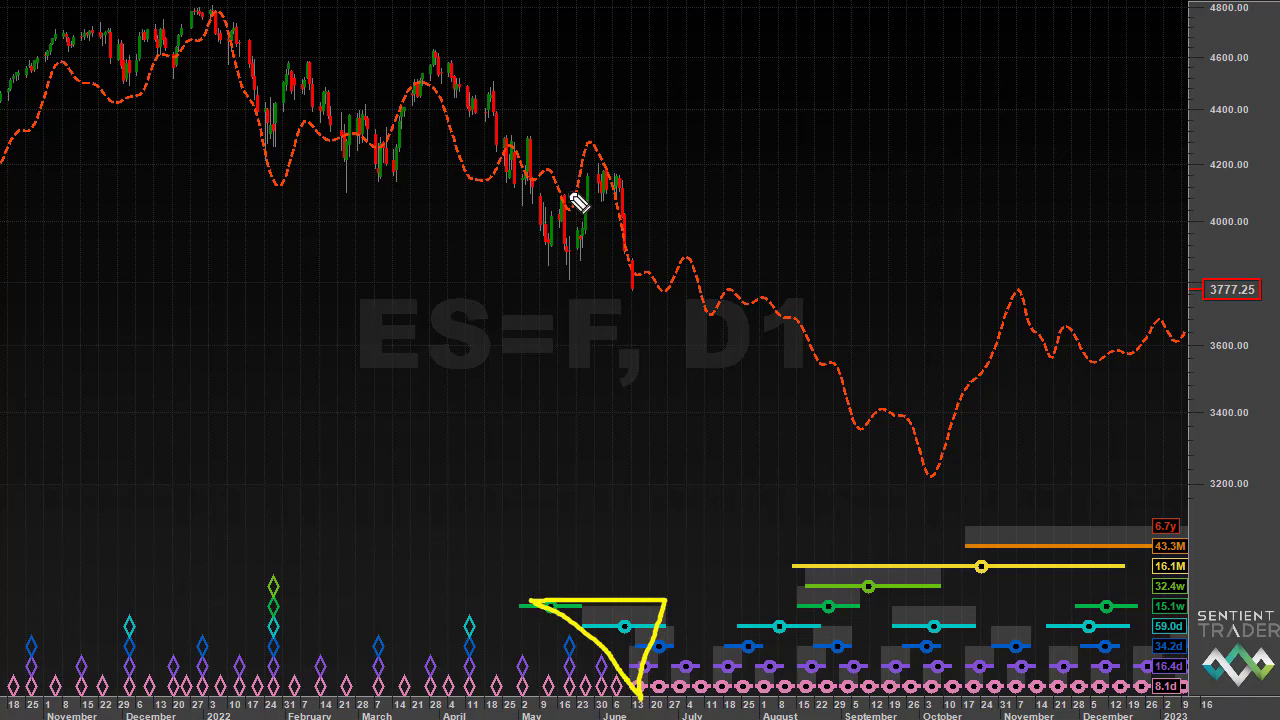
mouse_move(551, 95)
left_mouse_down()
mouse_move(580, 136)
mouse_move(568, 122)
mouse_move(556, 148)
left_mouse_up()
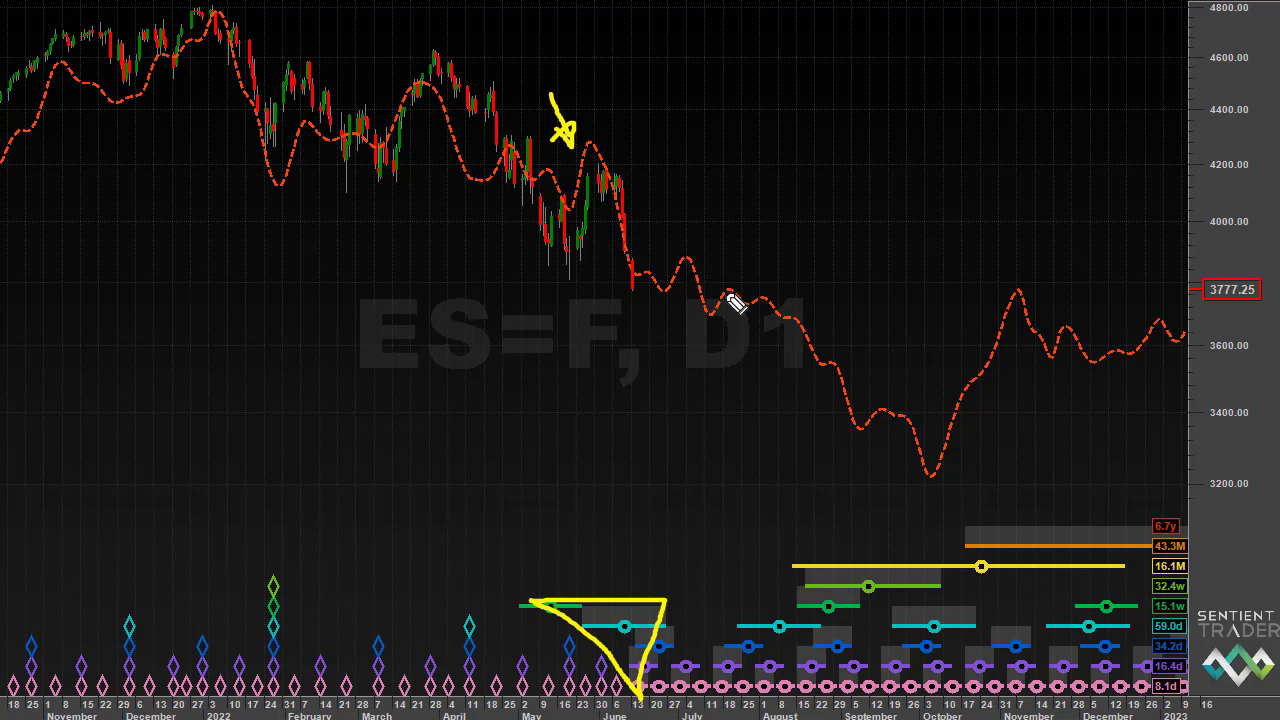
- Draw a downward stroke on the ES=F chart from late June to mid-September, above the projected decline
mouse_move(678, 186)
left_mouse_down()
mouse_move(883, 392)
mouse_move(897, 377)
mouse_move(864, 420)
mouse_move(904, 430)
mouse_move(890, 363)
left_mouse_up()
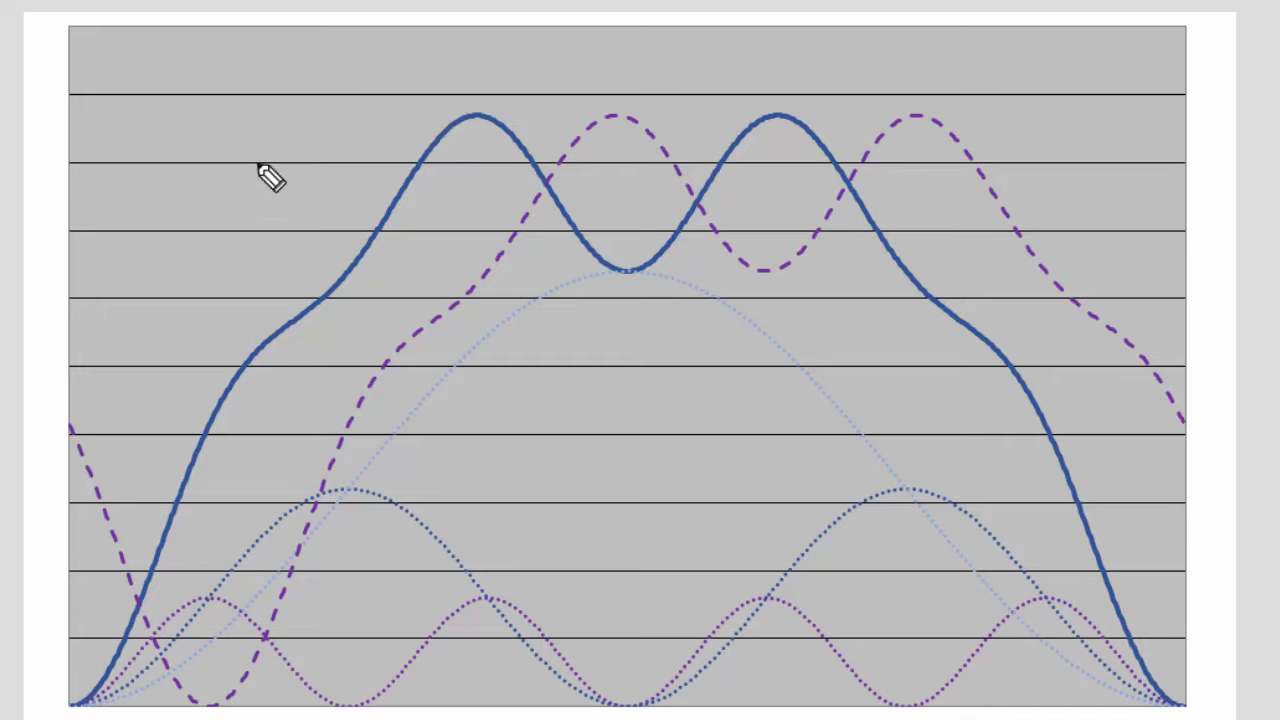
- On the cycle diagram, point arrows at the solid blue composite, the largest dotted cycle and the dashed purple line's first peak
mouse_move(257, 162)
left_mouse_down()
mouse_move(352, 267)
mouse_move(348, 220)
mouse_move(316, 253)
left_mouse_up()
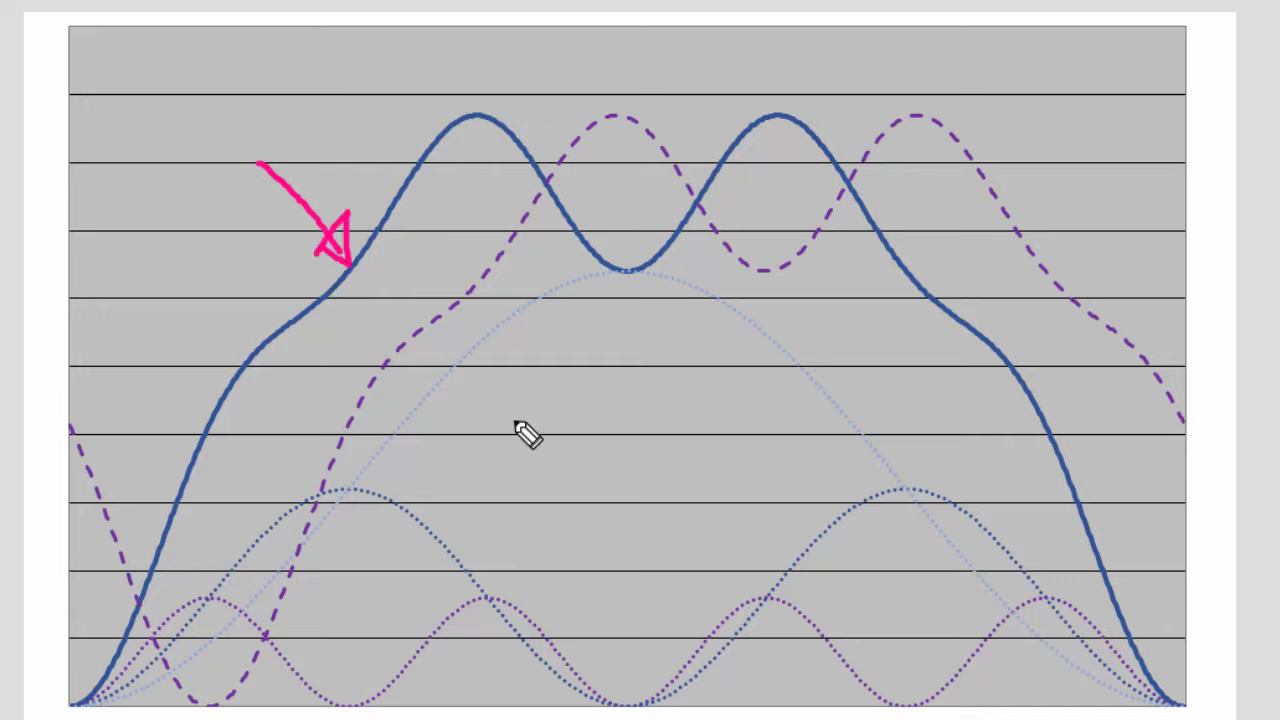
mouse_move(506, 426)
left_mouse_down()
mouse_move(474, 352)
mouse_move(508, 372)
mouse_move(481, 386)
left_mouse_up()
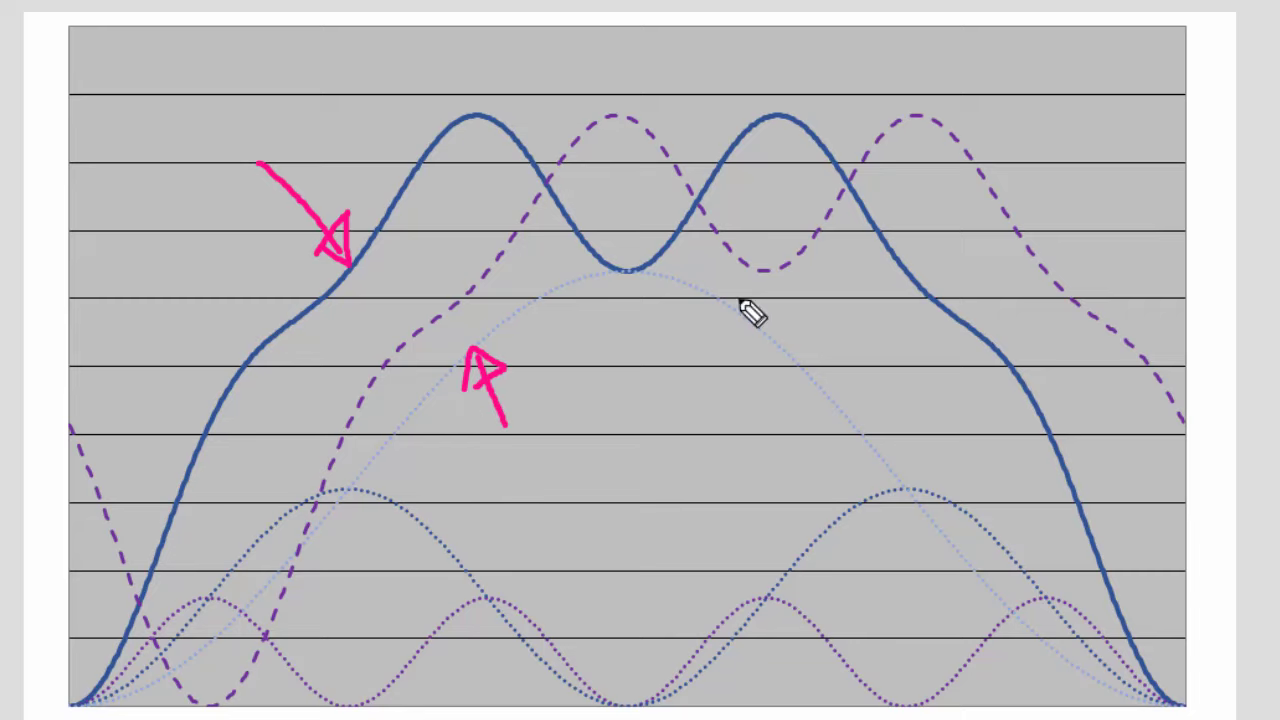
mouse_move(687, 50)
left_mouse_down()
mouse_move(634, 122)
mouse_move(640, 90)
mouse_move(634, 122)
mouse_move(648, 94)
mouse_move(660, 113)
left_mouse_up()
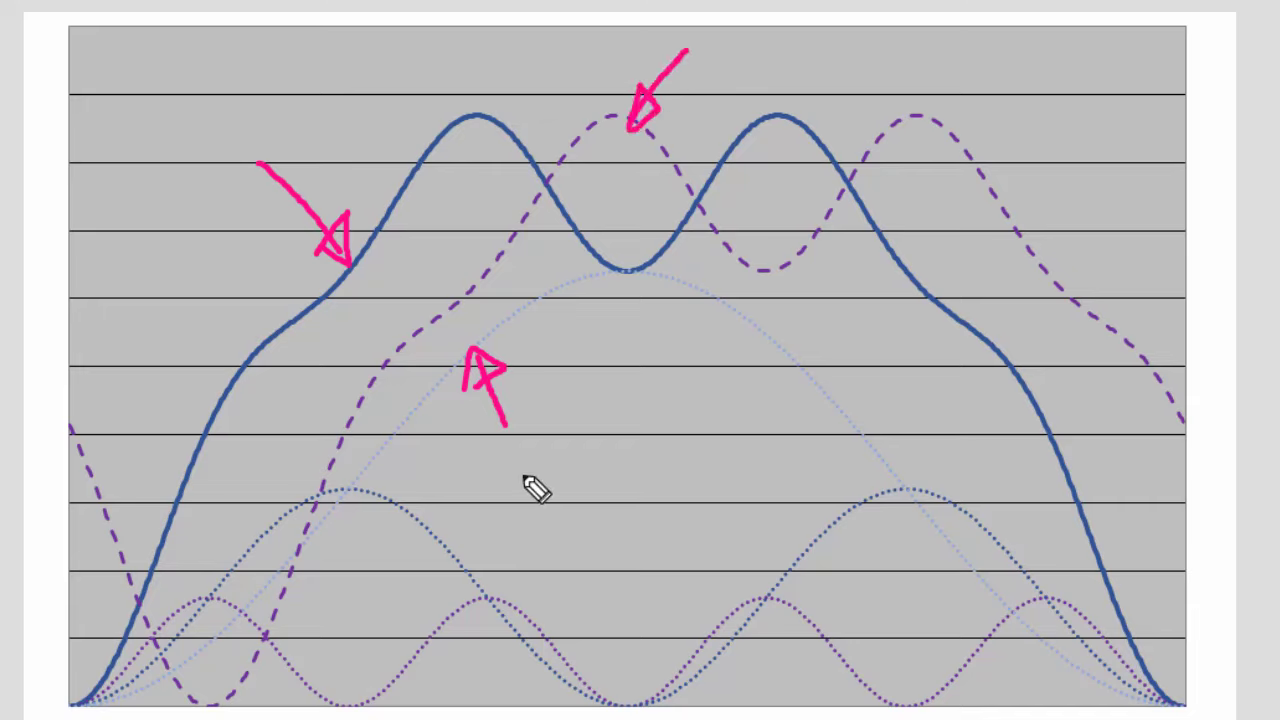
- Trace the largest dotted cycle from trough to trough and point arrows at the medium and smallest dotted cycles
mouse_move(525, 303)
left_mouse_down()
mouse_move(622, 274)
mouse_move(709, 299)
mouse_move(825, 407)
mouse_move(947, 570)
mouse_move(1080, 669)
mouse_move(1138, 683)
left_mouse_up()
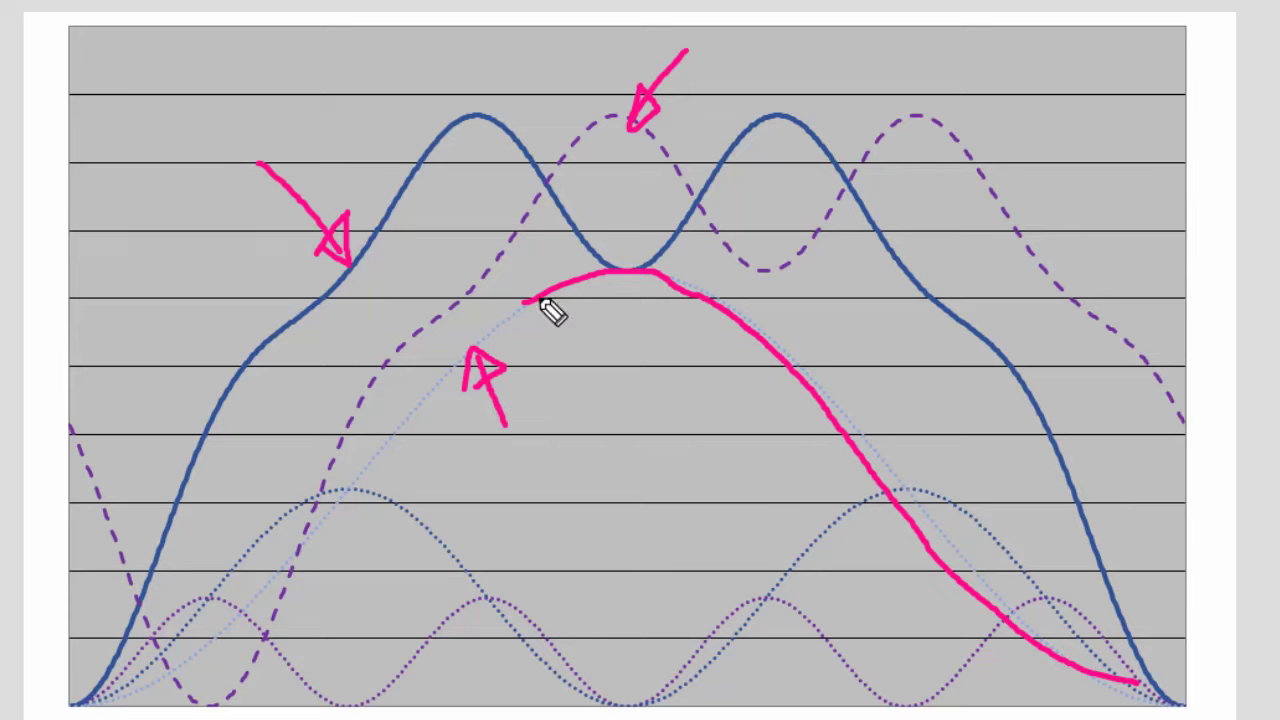
mouse_move(525, 302)
left_mouse_down()
mouse_move(500, 349)
mouse_move(391, 455)
mouse_move(122, 688)
mouse_move(88, 702)
left_mouse_up()
mouse_move(552, 468)
left_mouse_down()
mouse_move(467, 542)
mouse_move(476, 523)
mouse_move(459, 554)
mouse_move(503, 546)
mouse_move(478, 527)
left_mouse_up()
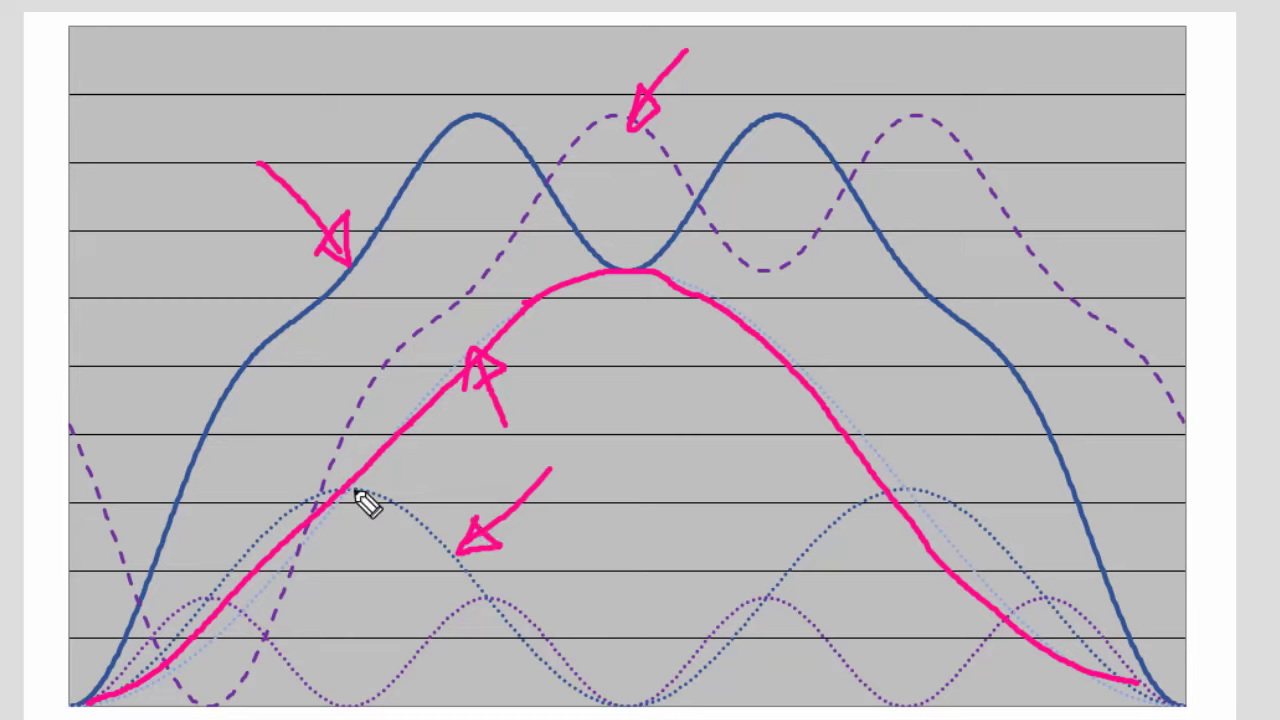
mouse_move(628, 533)
left_mouse_down()
mouse_move(556, 634)
mouse_move(585, 630)
left_mouse_up()
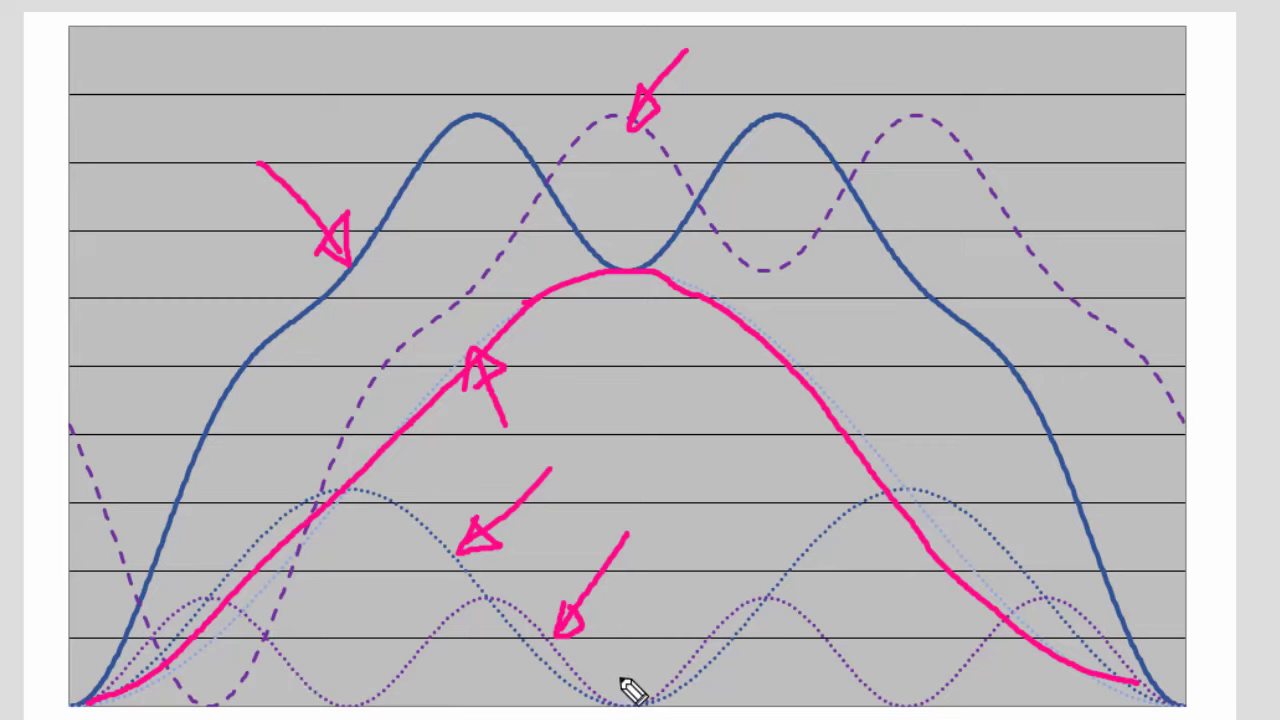
- Draw two stacked diamonds at the central trough and one at the smallest cycle's first trough, with an arrow to the medium cycle's first peak
mouse_move(626, 669)
left_mouse_down()
mouse_move(619, 684)
mouse_move(650, 690)
mouse_move(629, 680)
left_mouse_up()
mouse_move(633, 620)
left_mouse_down()
mouse_move(615, 654)
mouse_move(629, 666)
mouse_move(639, 670)
mouse_move(633, 620)
left_mouse_up()
mouse_move(351, 660)
left_mouse_down()
mouse_move(337, 686)
mouse_move(347, 705)
mouse_move(385, 680)
mouse_move(357, 656)
left_mouse_up()
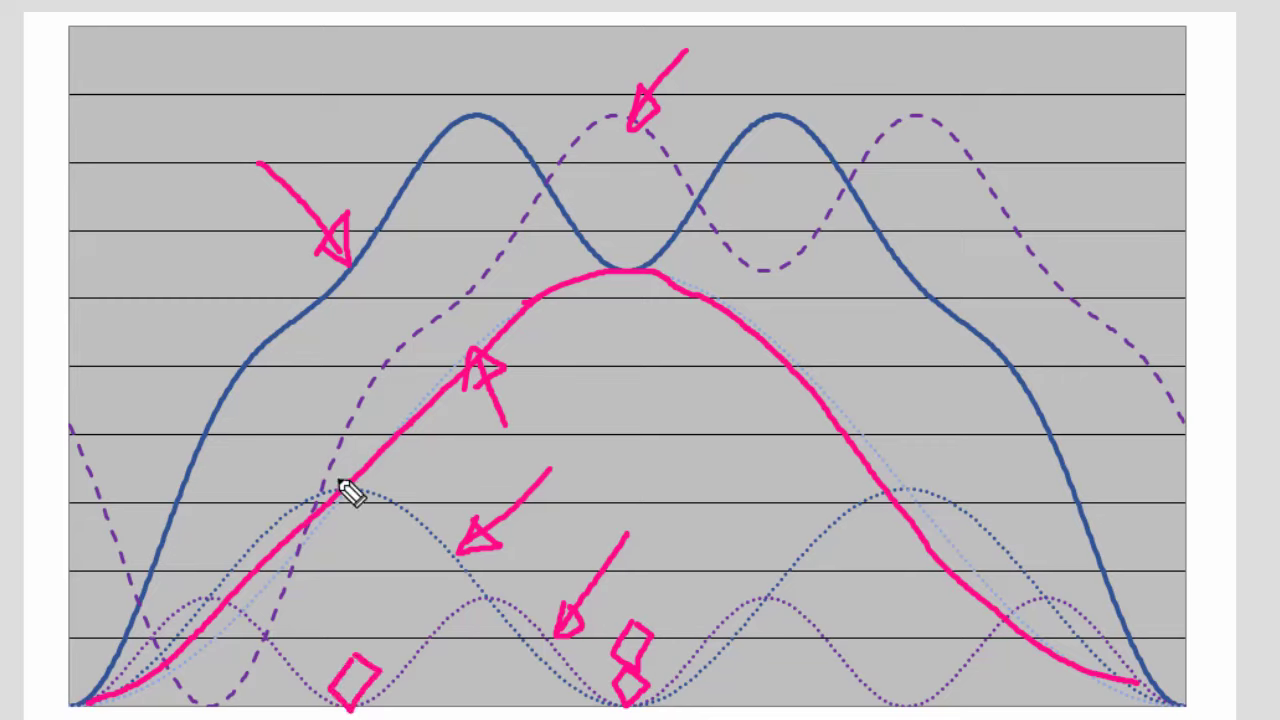
mouse_move(347, 513)
left_mouse_down()
mouse_move(349, 560)
mouse_move(362, 519)
mouse_move(341, 520)
left_mouse_up()
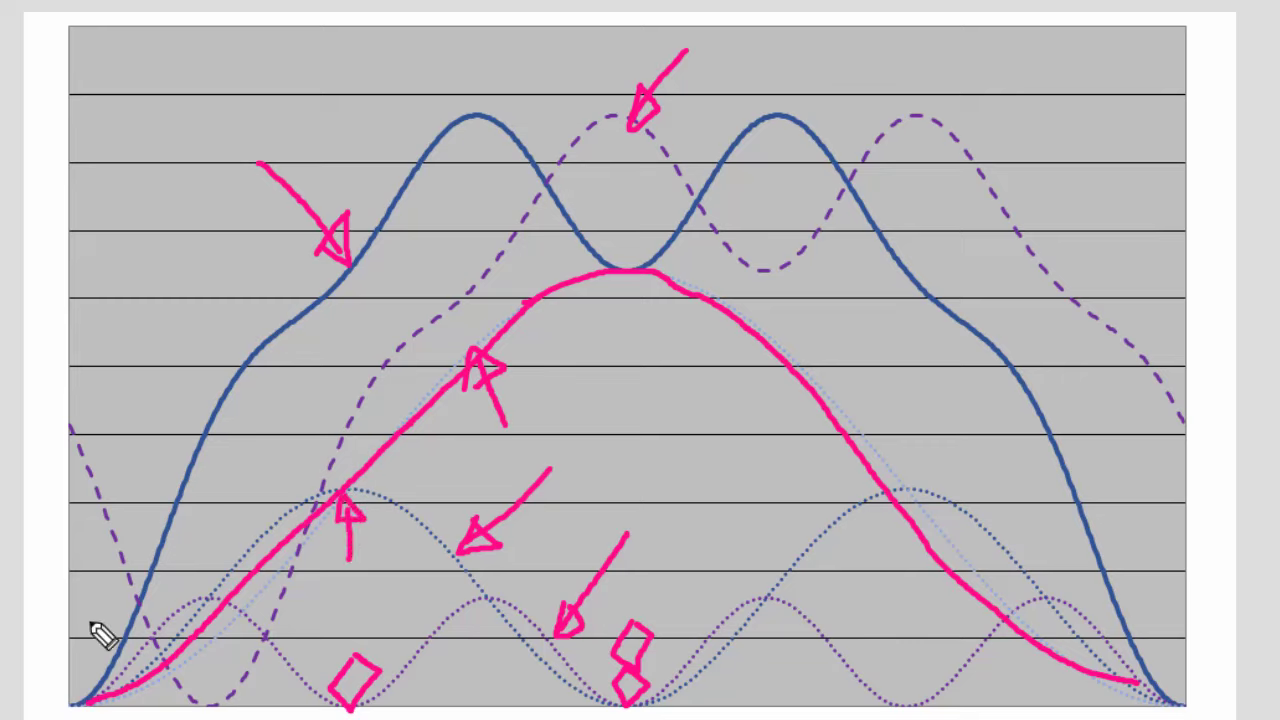
- Stack three diamonds at the diagram's starting trough, point an arrow at the final trough and clear all annotations
mouse_move(80, 597)
left_mouse_down()
mouse_move(68, 610)
mouse_move(82, 628)
mouse_move(94, 606)
left_mouse_up()
mouse_move(86, 650)
left_mouse_down()
mouse_move(91, 663)
mouse_move(94, 643)
mouse_move(69, 694)
mouse_move(90, 680)
left_mouse_up()
left_click_drag(1148, 600, 1150, 645)
mouse_move(1150, 645)
left_mouse_down()
mouse_move(1162, 630)
mouse_move(1140, 627)
left_mouse_up()
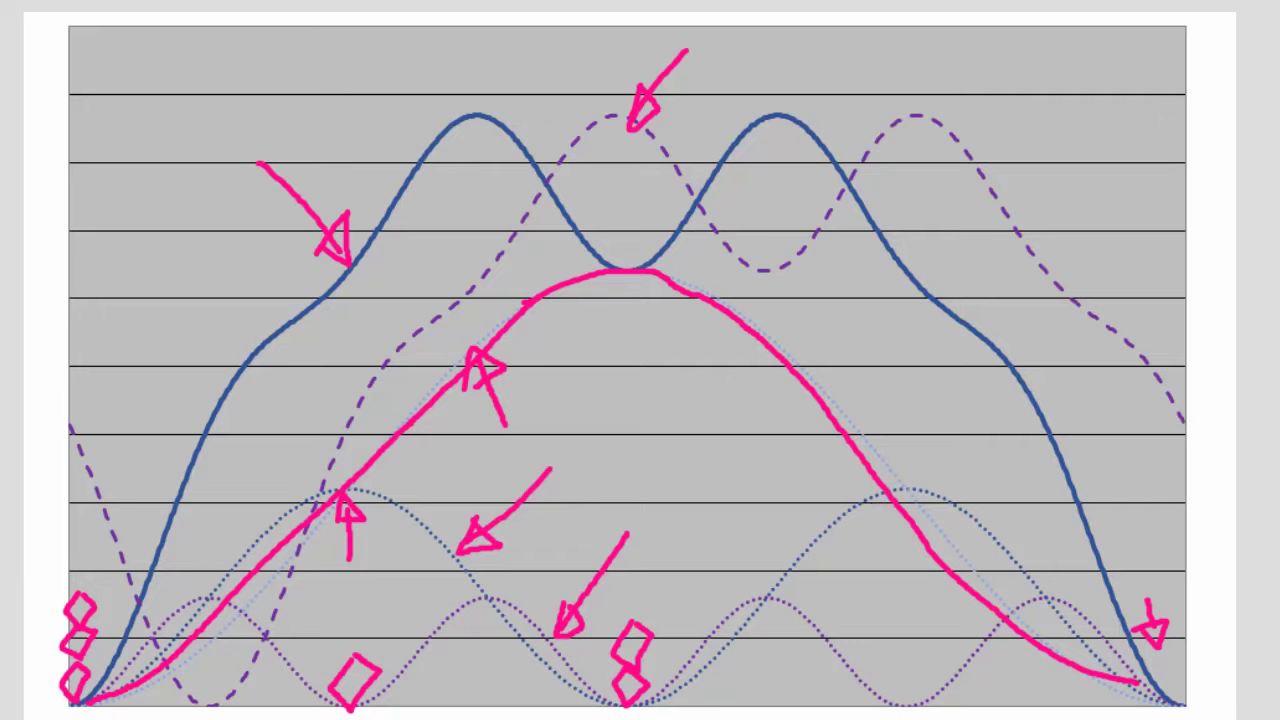
key("e")
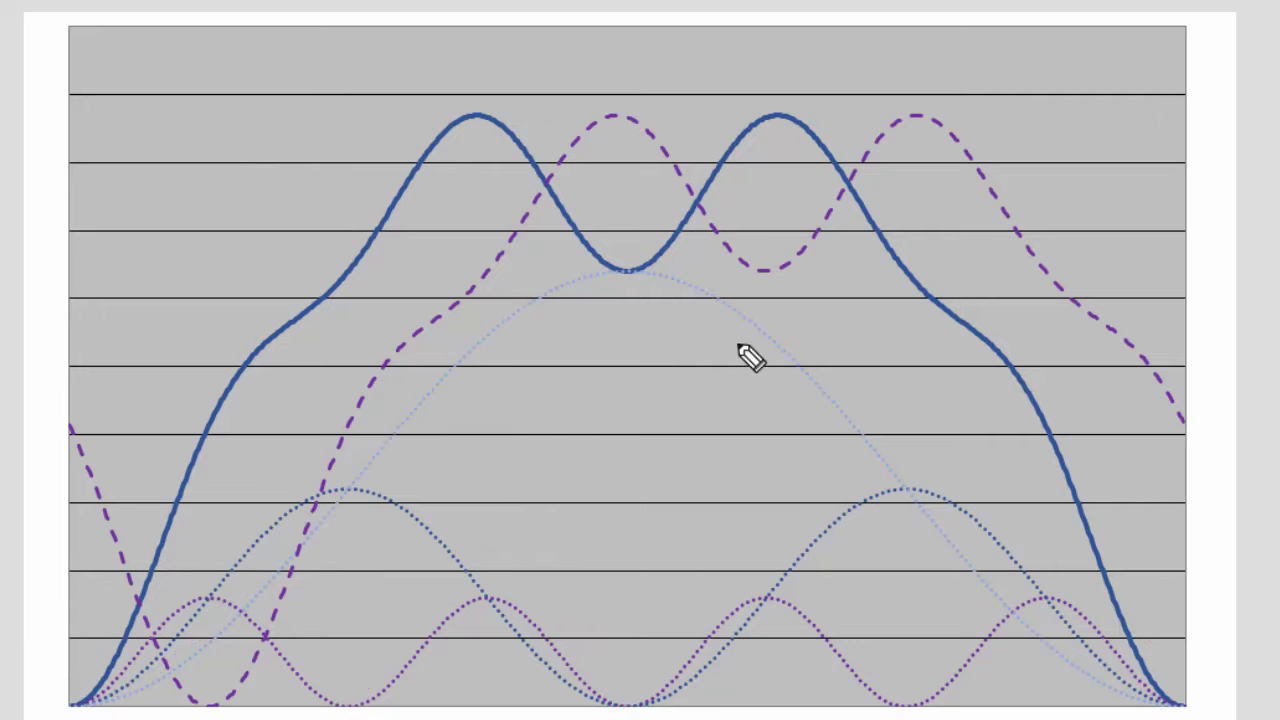
- Mark the amplitudes with vertical arrows: double-headed under the largest cycle's peak, single-headed under the medium cycle's second peak and smallest cycle's third peak
mouse_move(626, 271)
left_mouse_down()
mouse_move(630, 699)
mouse_move(617, 682)
mouse_move(632, 704)
mouse_move(647, 686)
mouse_move(610, 680)
left_mouse_up()
mouse_move(613, 307)
left_mouse_down()
mouse_move(630, 270)
mouse_move(645, 302)
left_mouse_up()
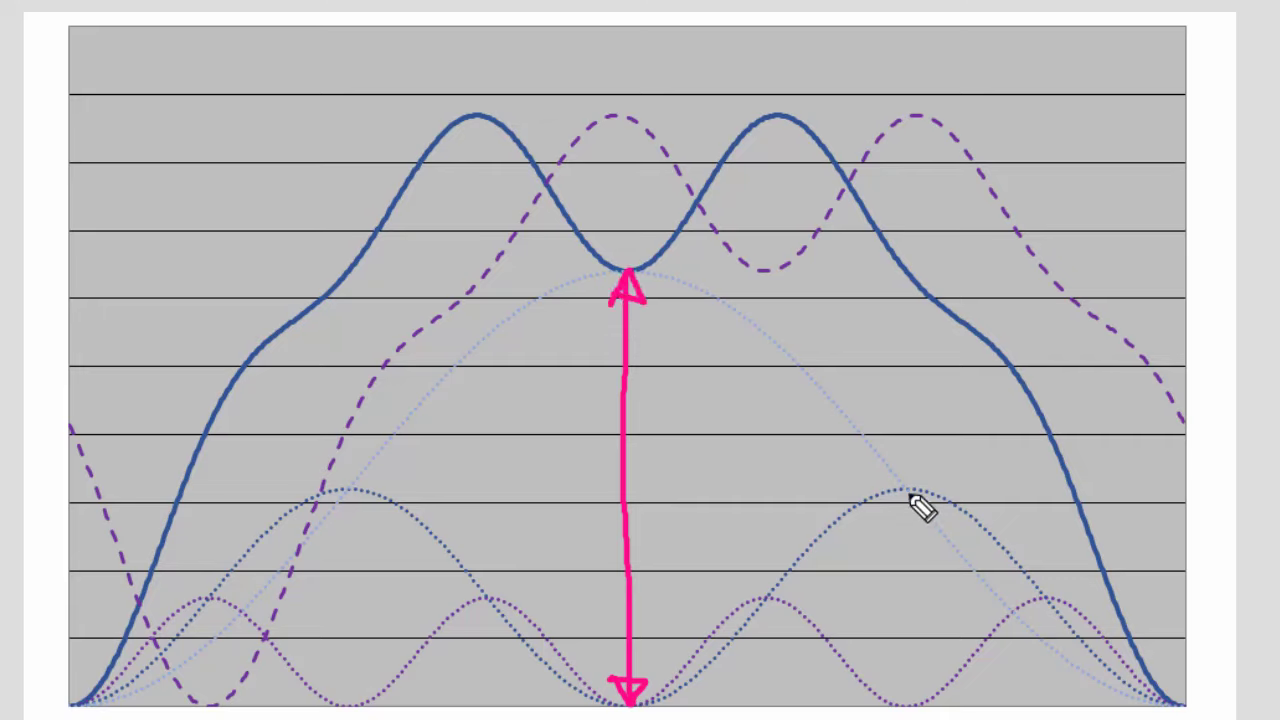
mouse_move(911, 491)
left_mouse_down()
mouse_move(894, 512)
mouse_move(906, 490)
mouse_move(917, 501)
mouse_move(910, 705)
left_mouse_up()
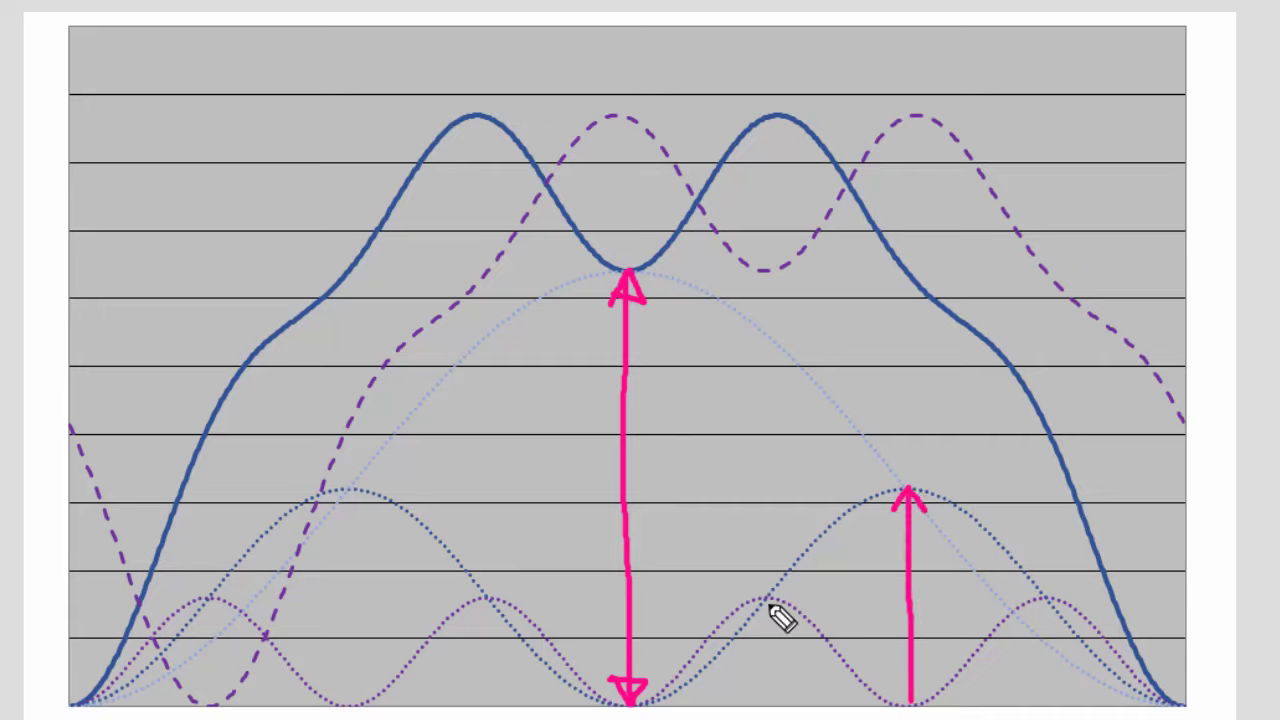
left_click_drag(765, 601, 757, 703)
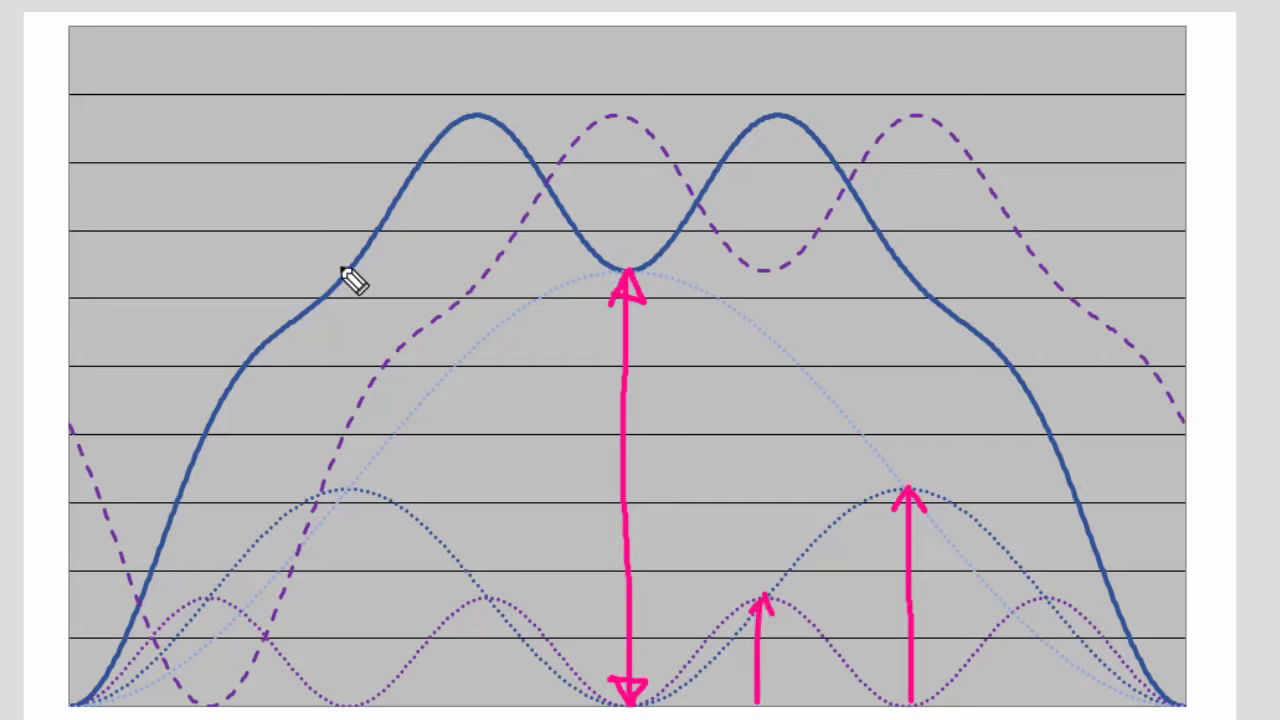